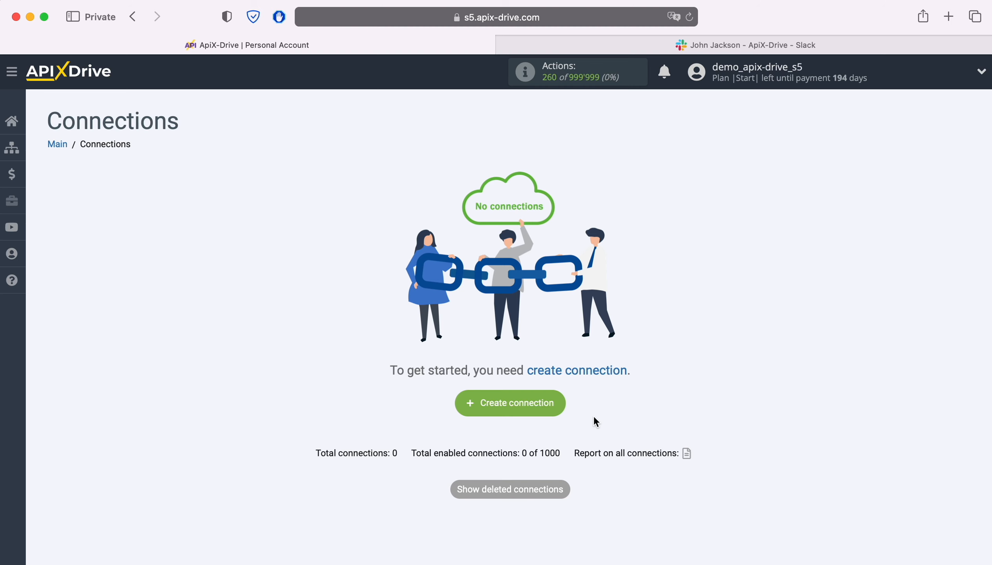
Create a new connection and choose TikTok as the data source system
left_click(561, 403)
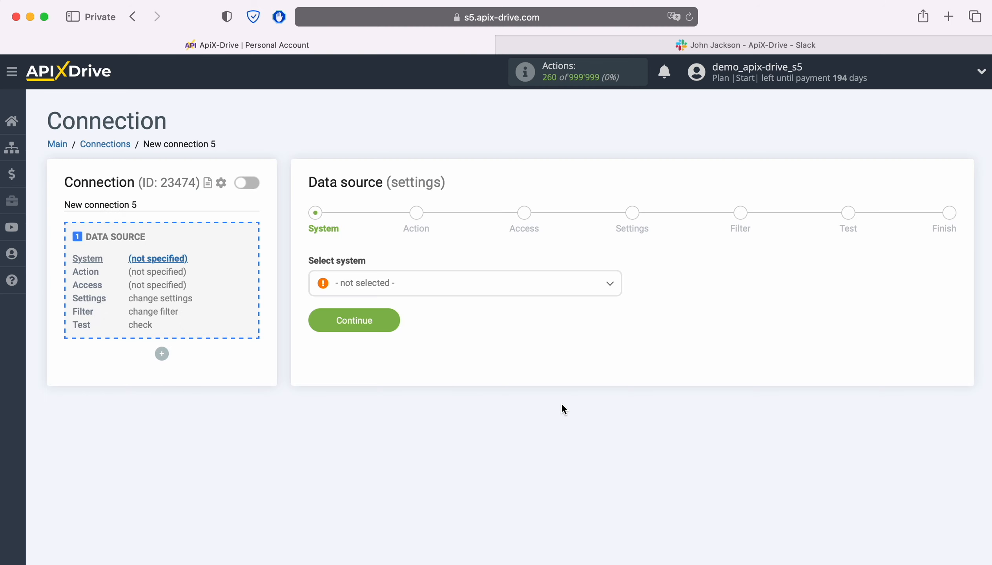
left_click(472, 291)
scroll(529, 424, "down", 4)
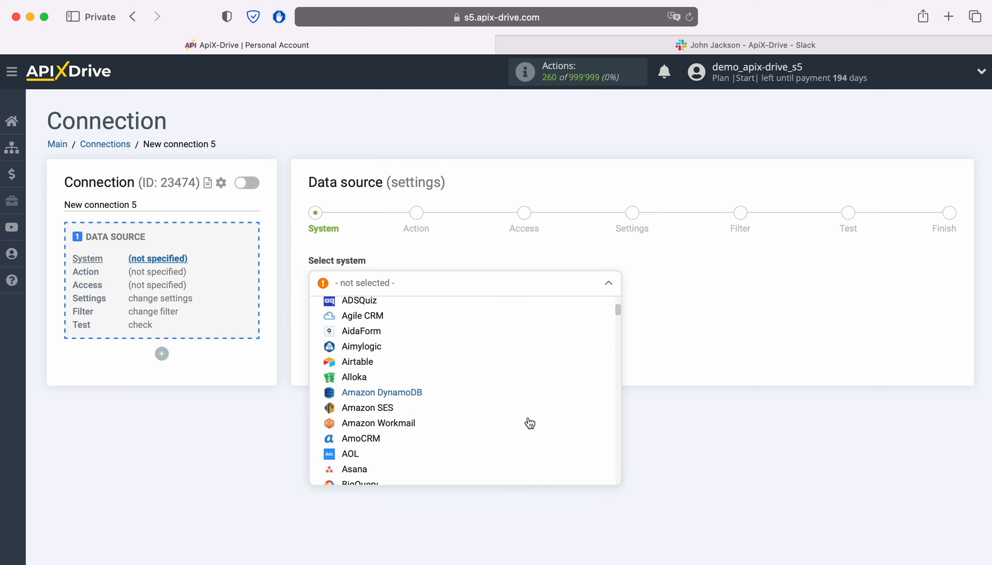
scroll(529, 423, "down", 15)
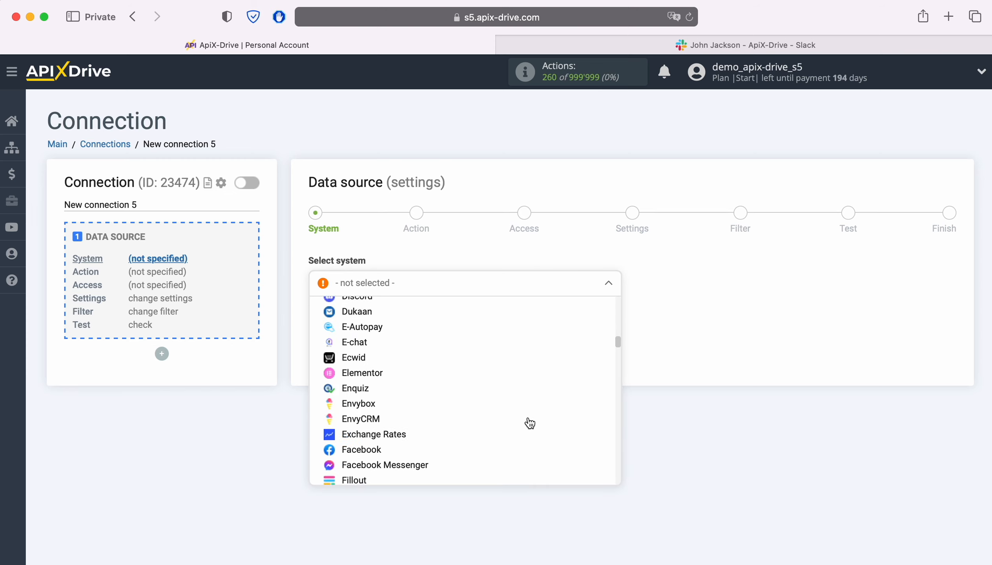
scroll(530, 423, "down", 15)
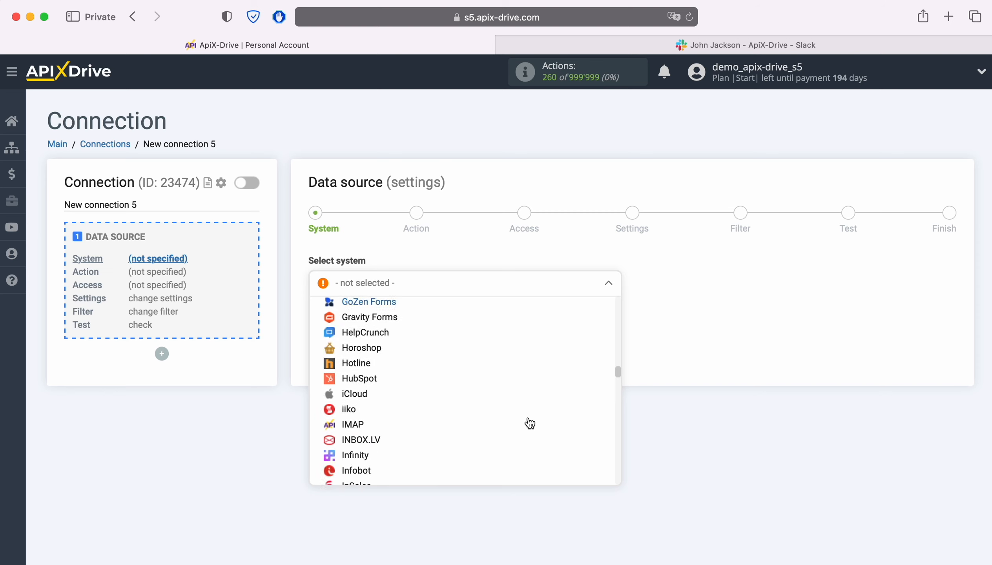
scroll(530, 423, "down", 15)
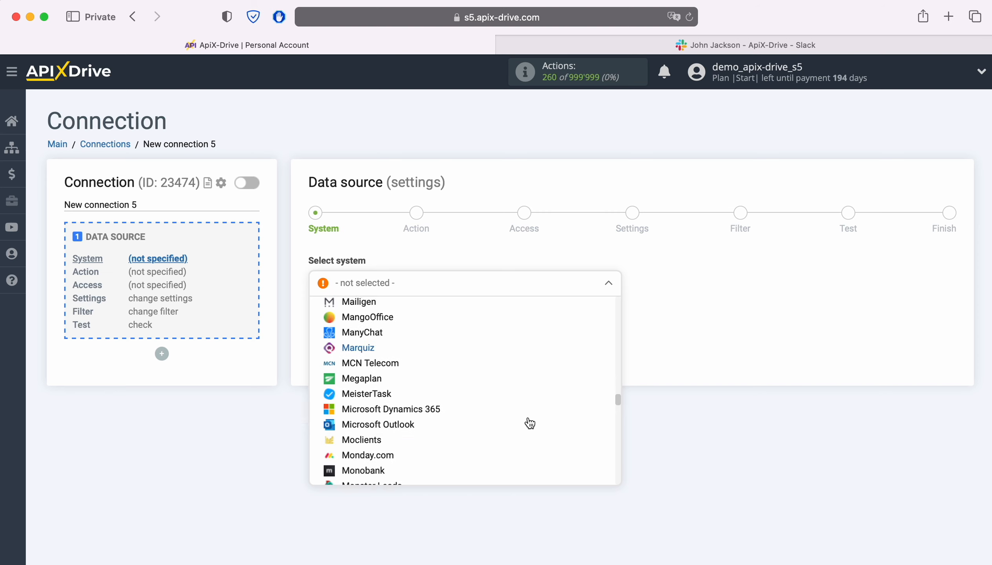
scroll(529, 423, "down", 15)
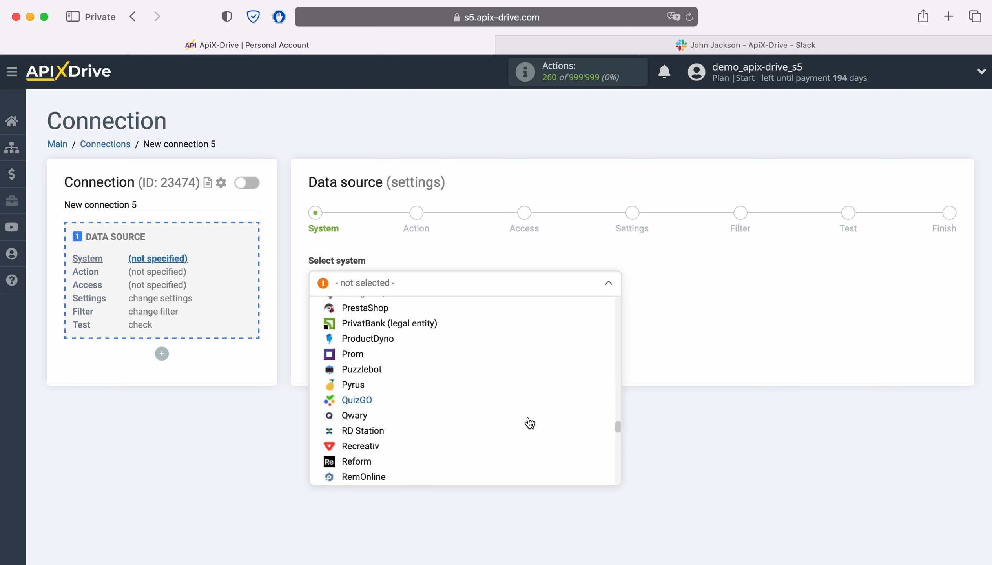
scroll(530, 423, "down", 15)
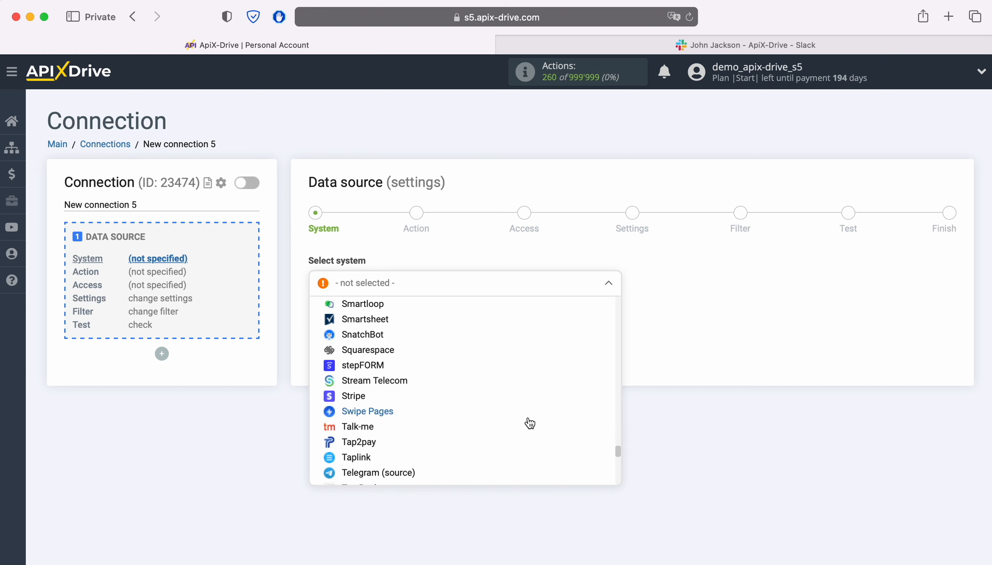
scroll(529, 423, "down", 5)
left_click(424, 402)
Set the TikTok action to Get LEADS (new) and proceed to account access
left_click(390, 321)
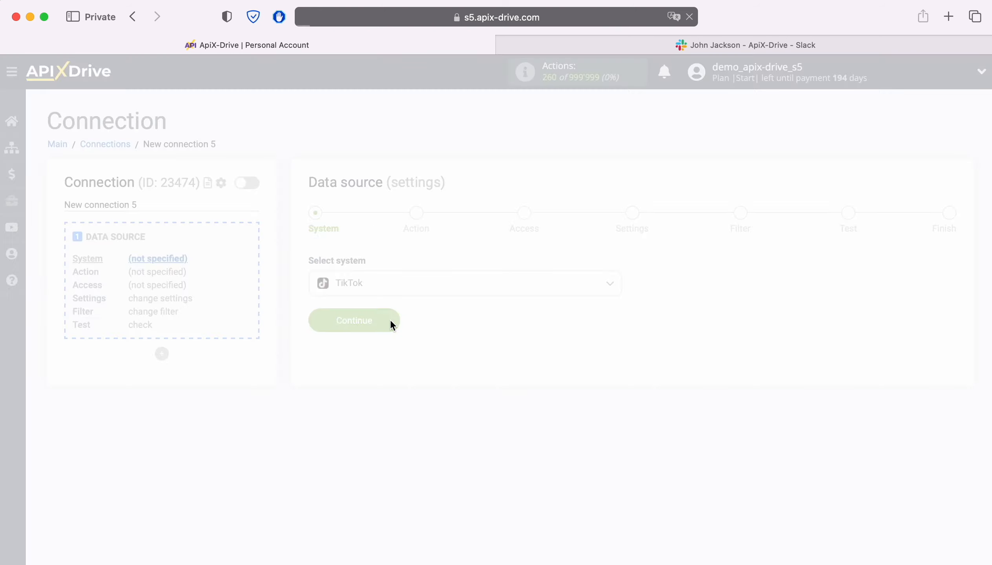
left_click(473, 291)
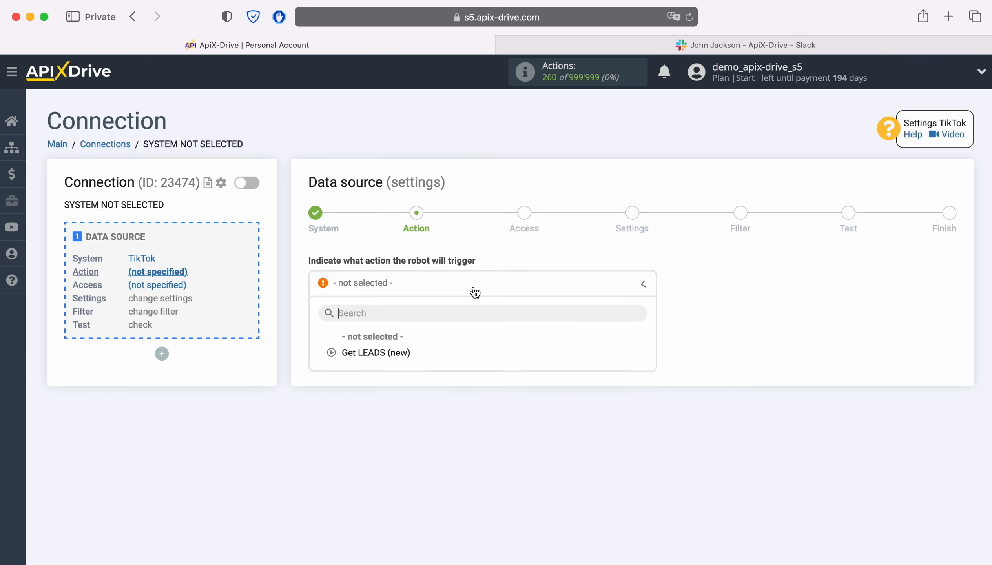
left_click(403, 353)
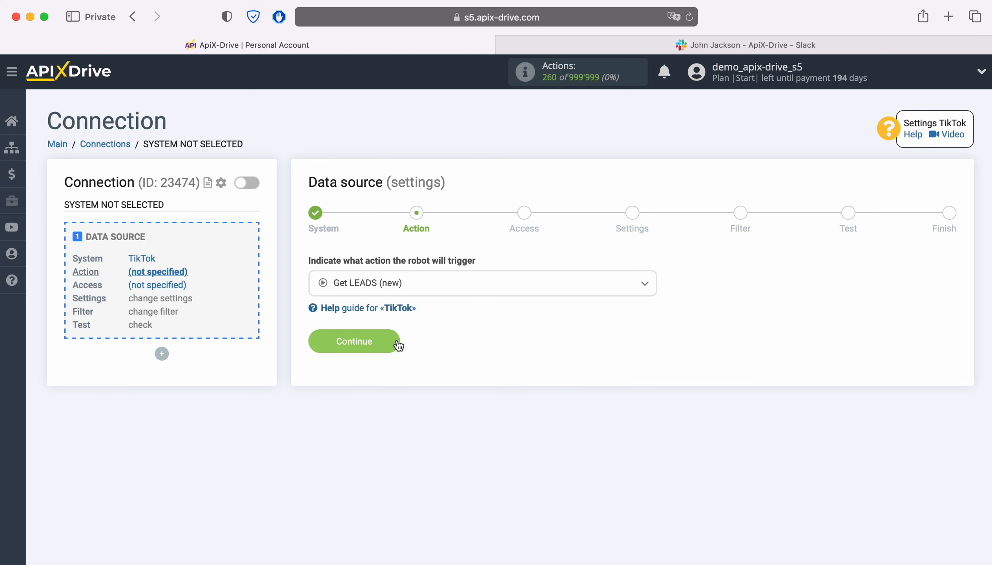
left_click(397, 343)
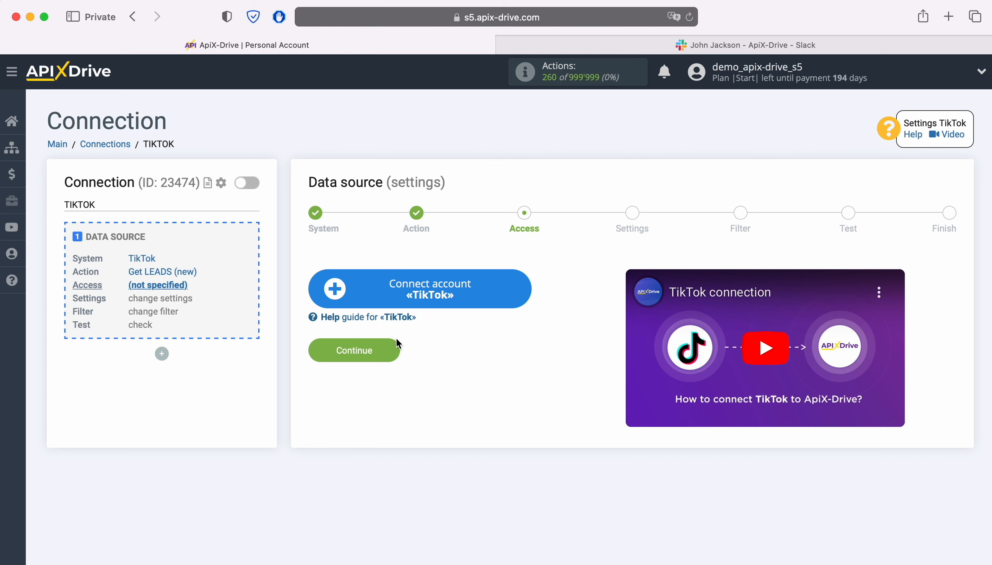
Connect a TikTok account by logging in with the account e-mail and password
left_click(520, 293)
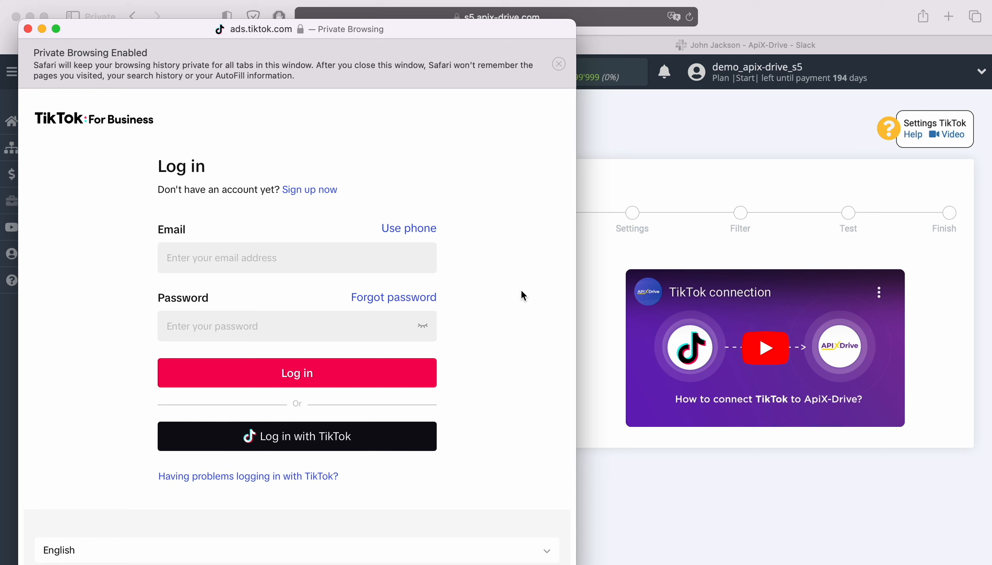
left_click(355, 264)
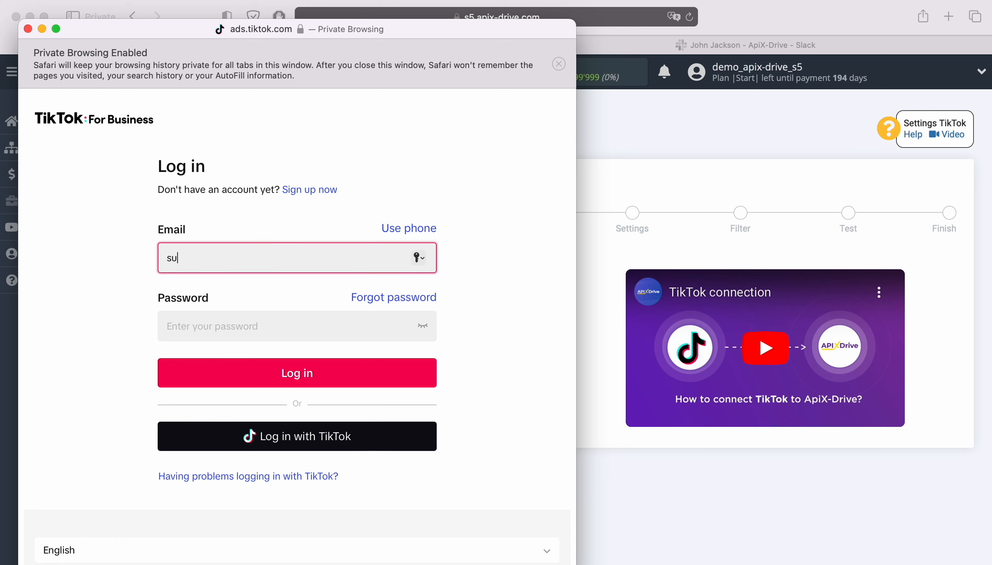
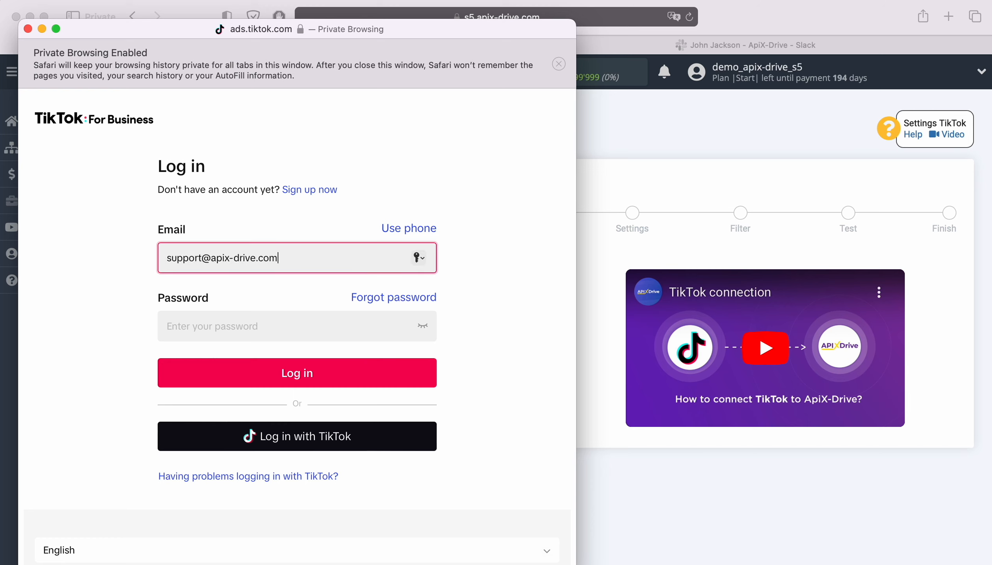
key("Tab")
type("••••••••••••")
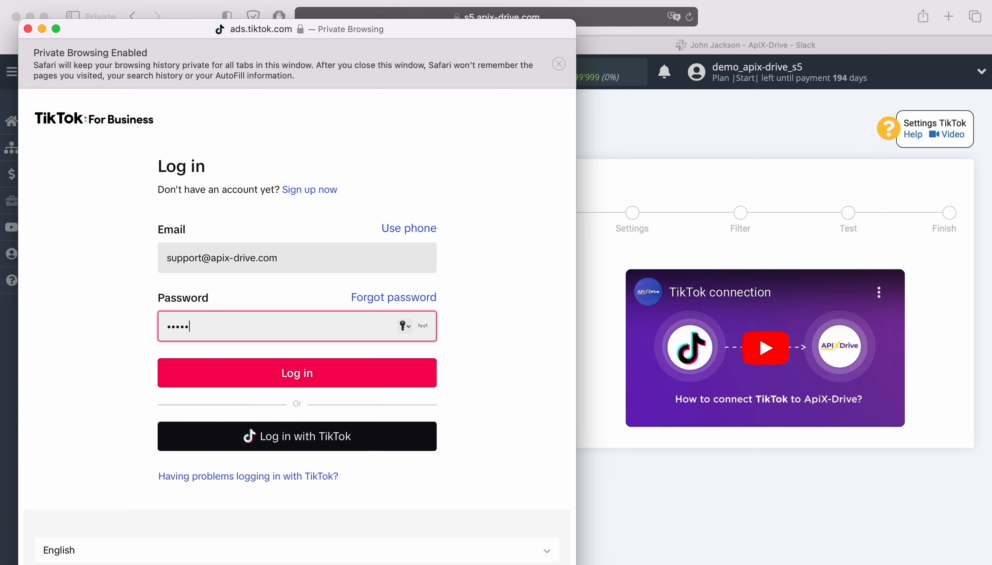
type("•")
left_click(364, 371)
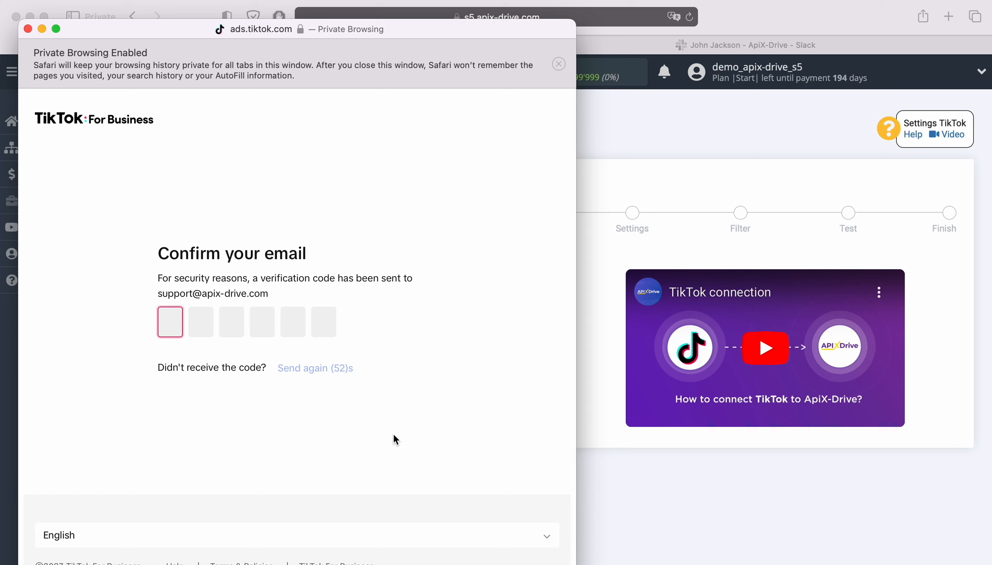
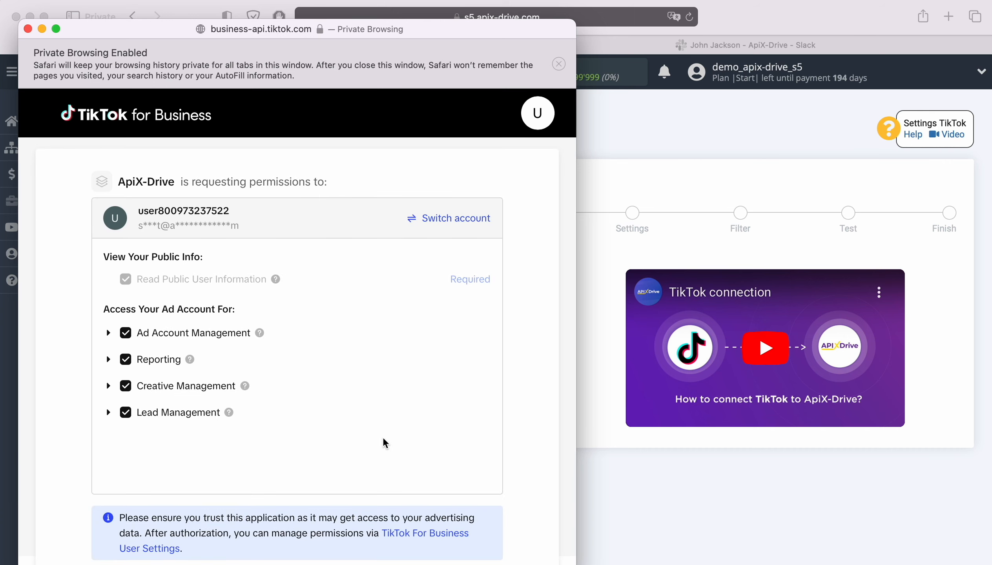
Enter the emailed verification code and confirm ApiX-Drive's requested ad account permissions
scroll(383, 443, "down", 2)
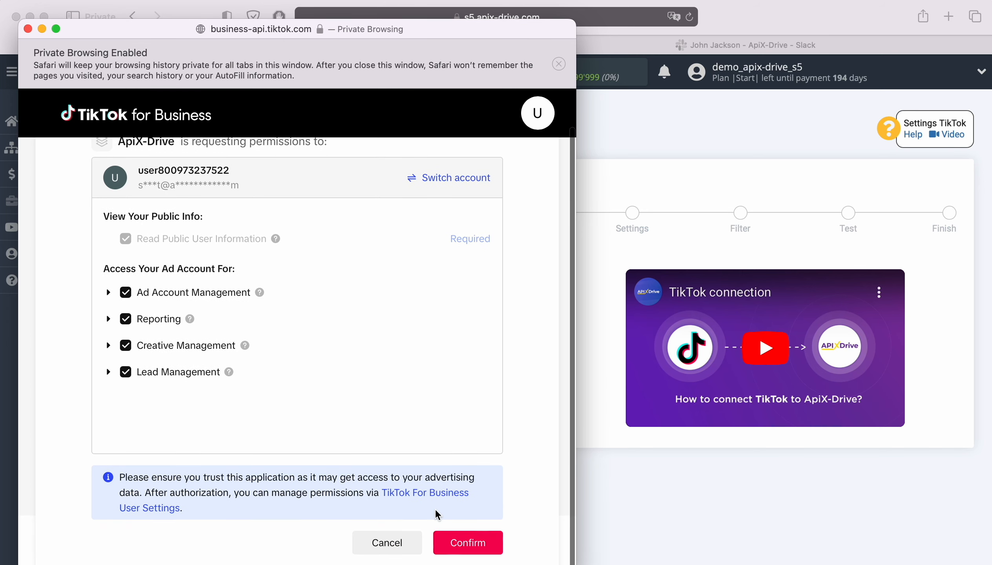
left_click(466, 543)
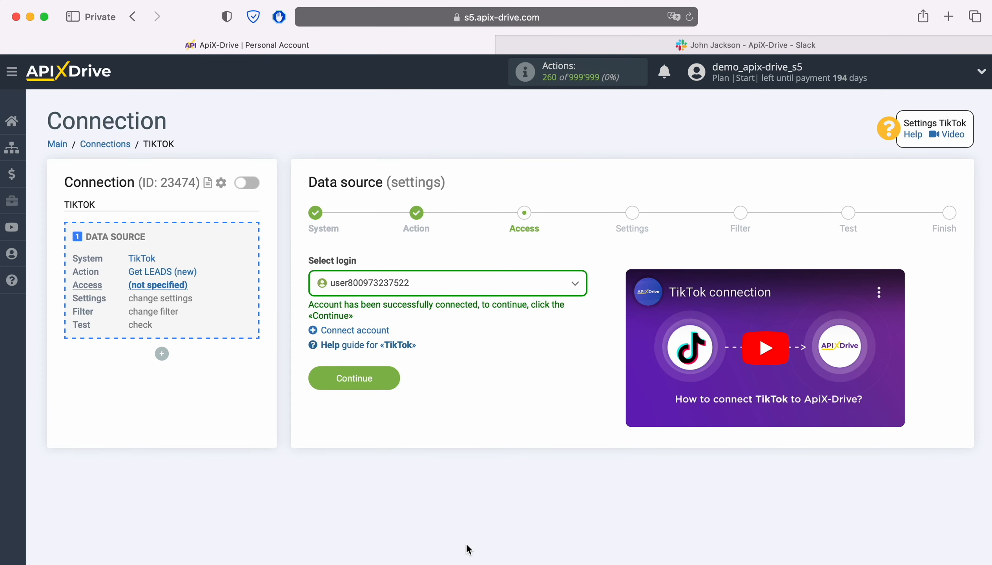
Select the connected TikTok login and continue to the settings step
left_click(439, 290)
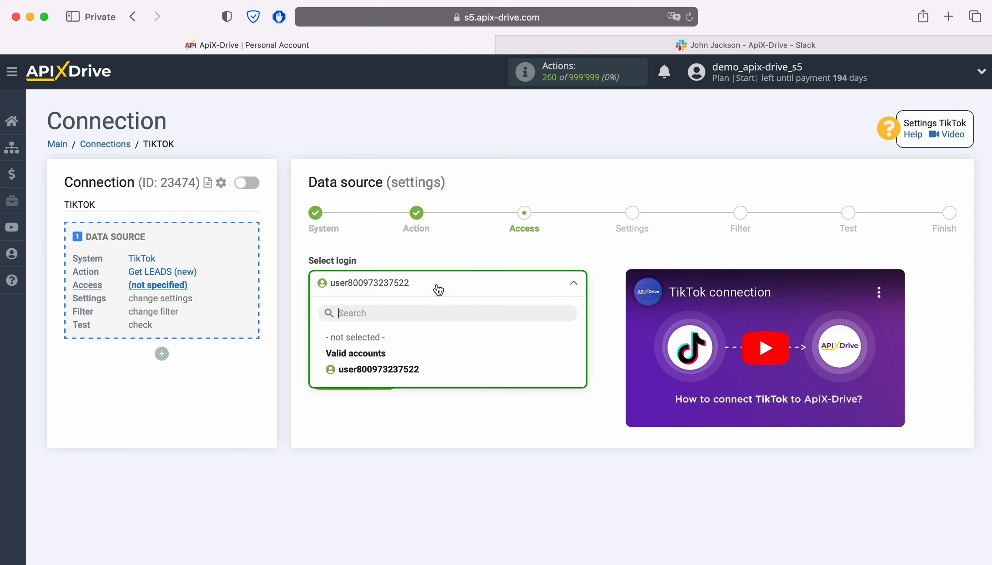
left_click(416, 370)
left_click(395, 378)
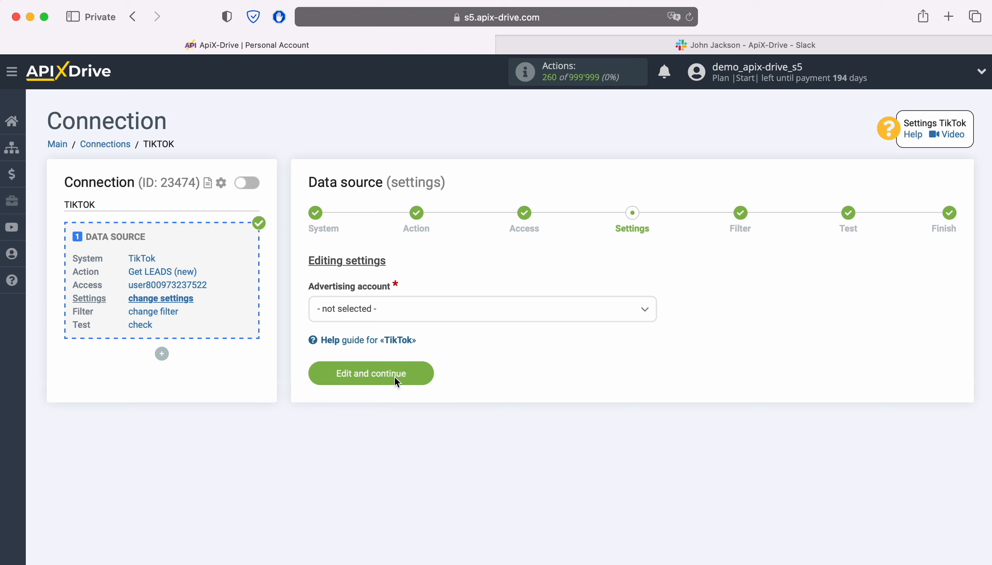
Set the advertising account to Tik-Tok Page and the page to Tik-Tok Leads
left_click(403, 313)
left_click(352, 380)
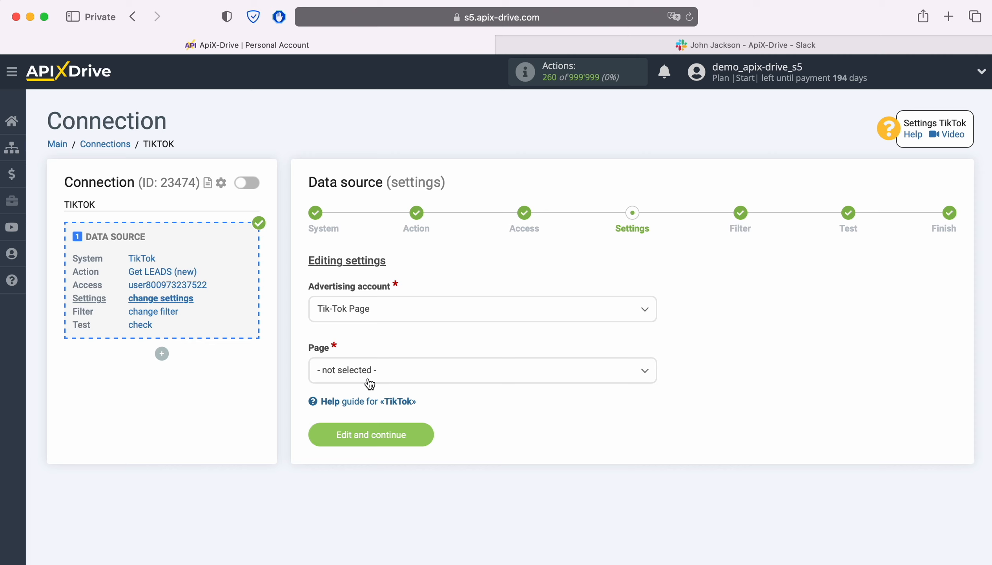
left_click(419, 372)
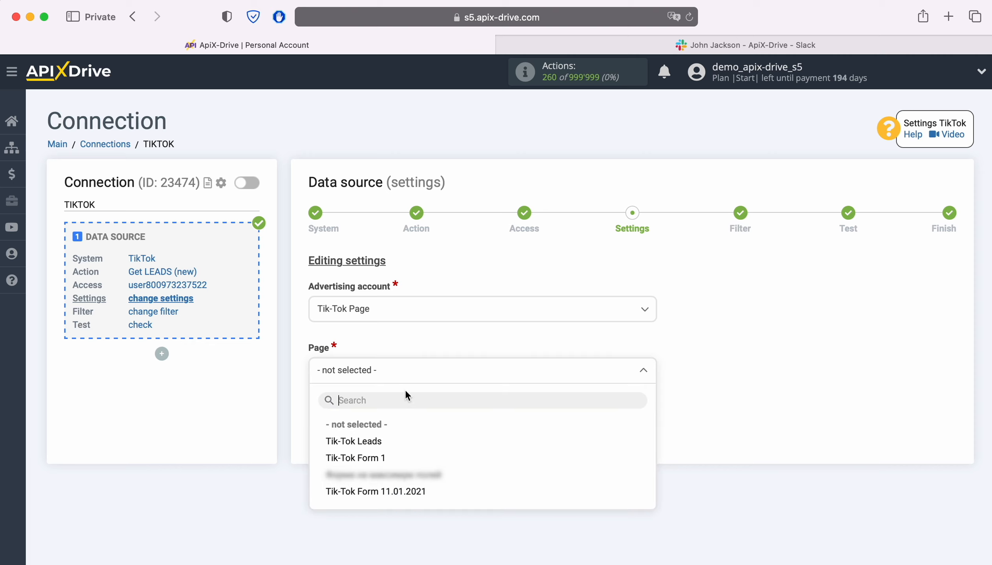
left_click(378, 441)
left_click(426, 434)
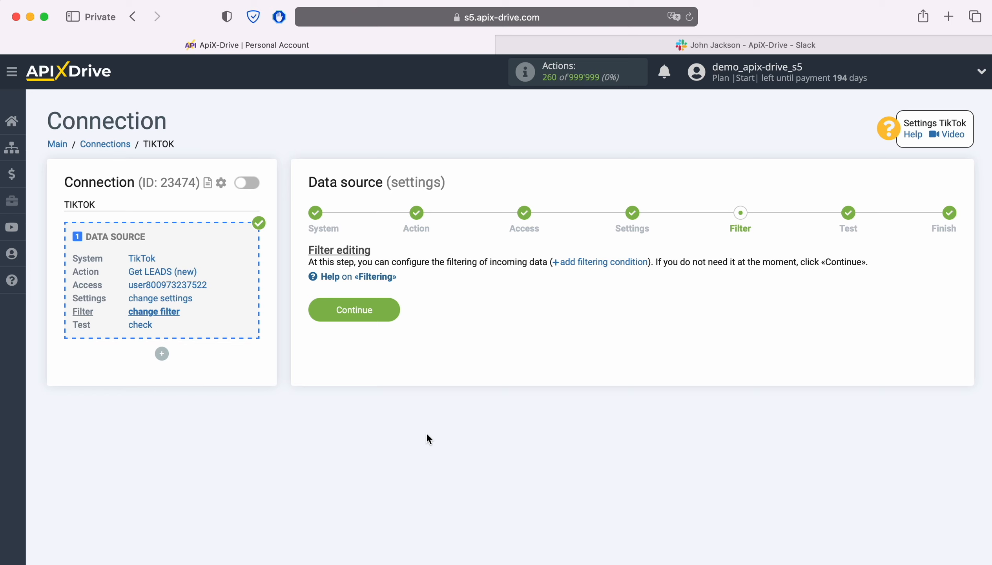
Skip filtering, load a sample TikTok lead and accept it to finish the source
left_click(392, 309)
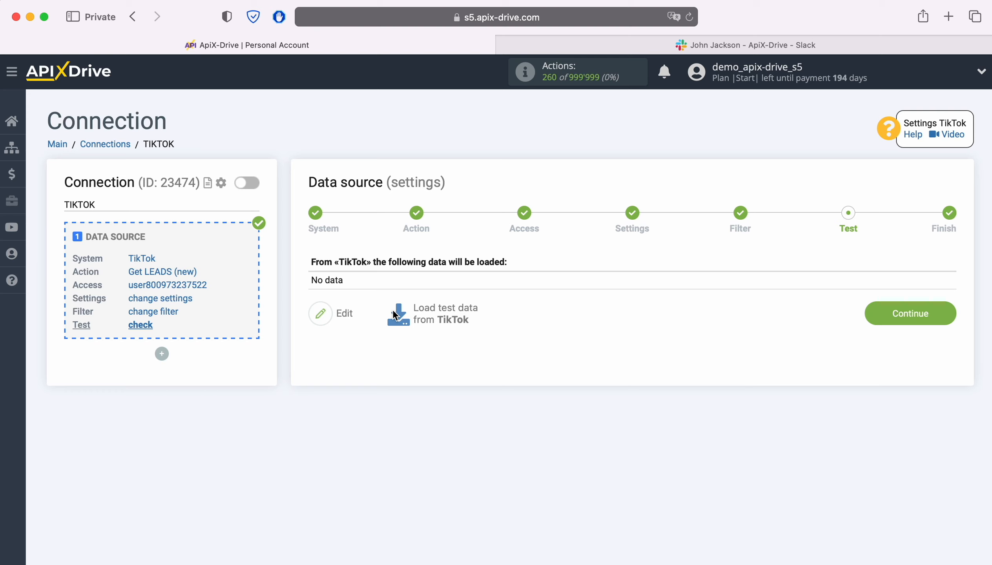
left_click(446, 309)
scroll(446, 309, "down", 5)
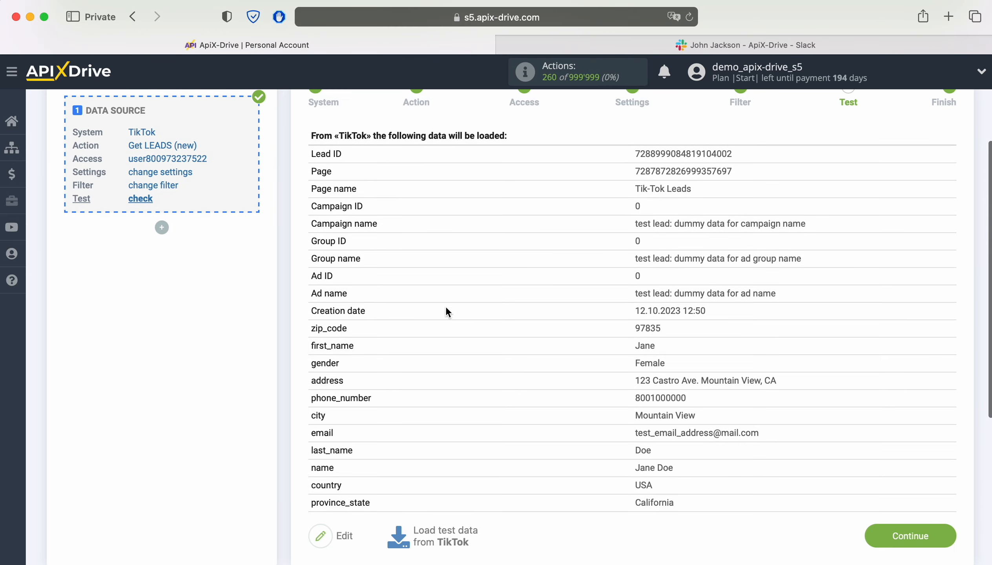
left_click(949, 537)
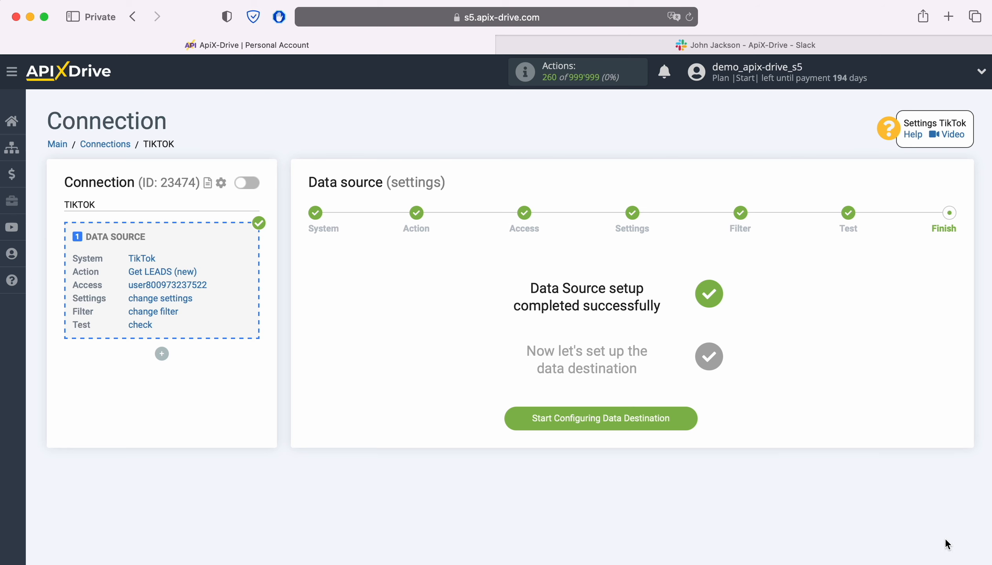
Start configuring the data destination and choose Slack as the system
left_click(691, 419)
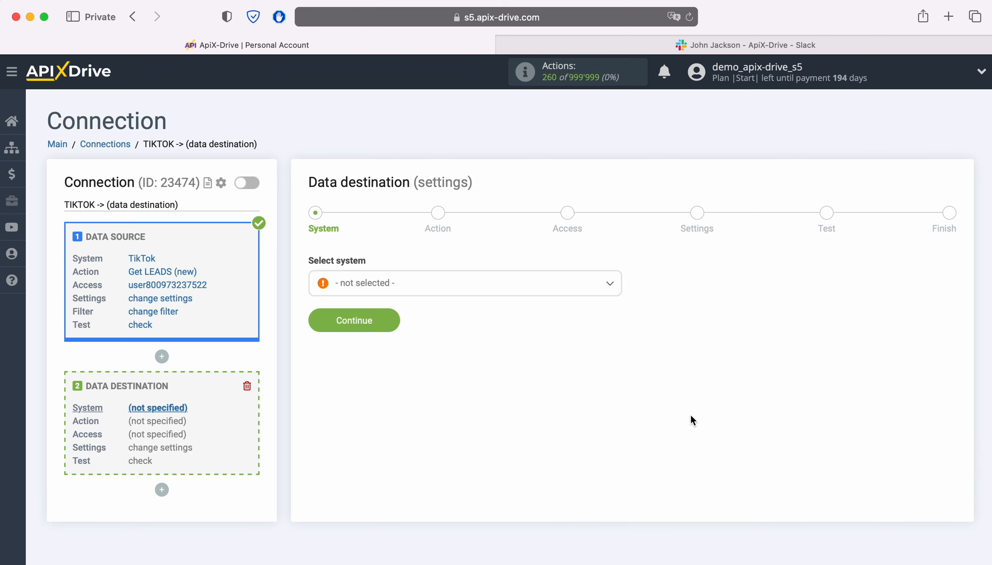
left_click(486, 292)
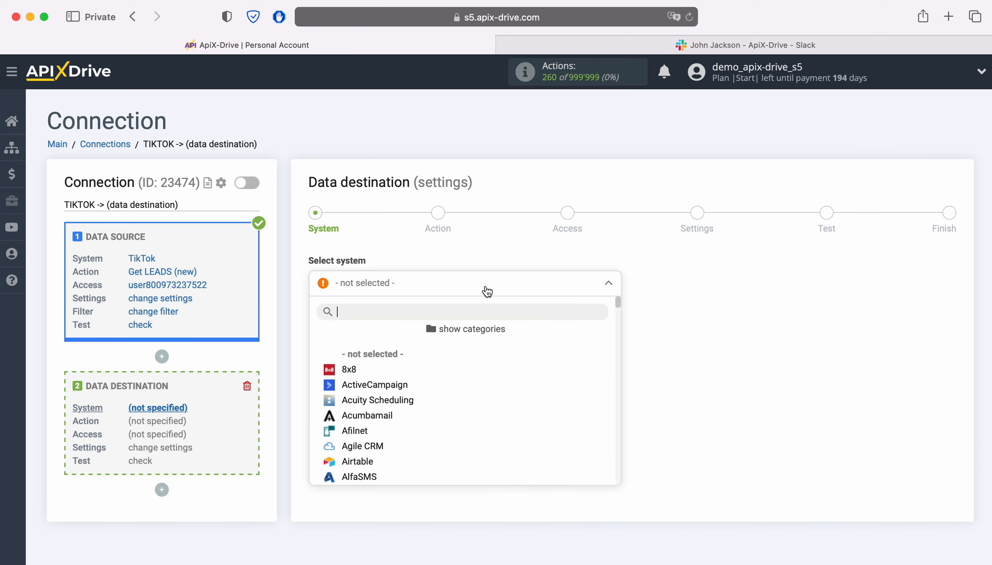
scroll(551, 387, "down", 5)
scroll(561, 389, "down", 15)
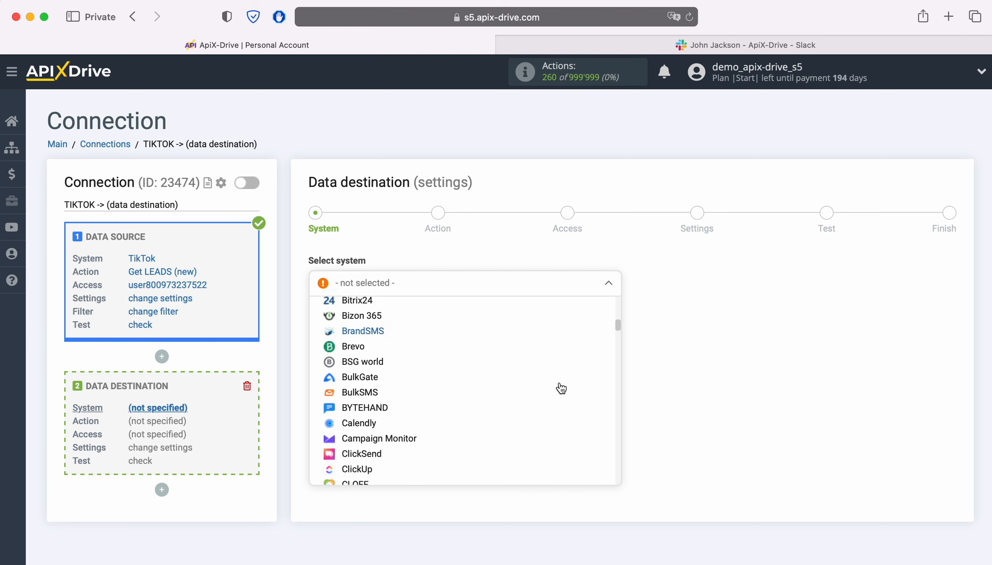
scroll(562, 389, "down", 15)
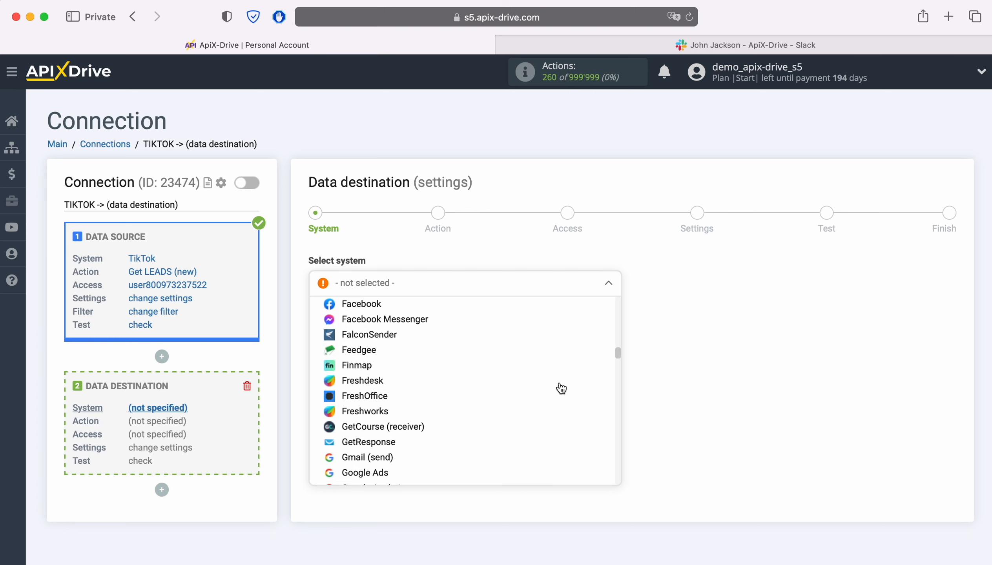
scroll(561, 389, "down", 15)
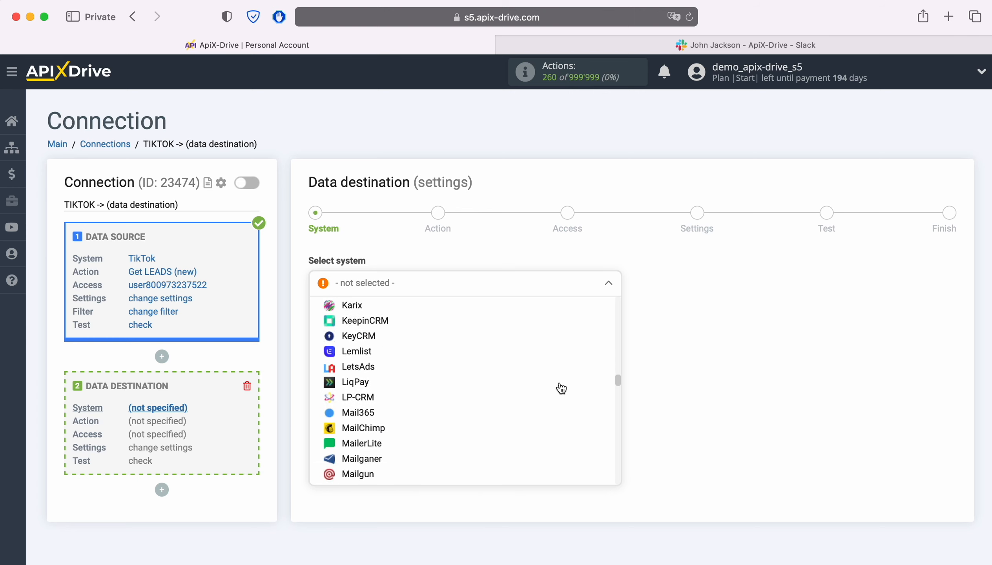
scroll(561, 389, "down", 15)
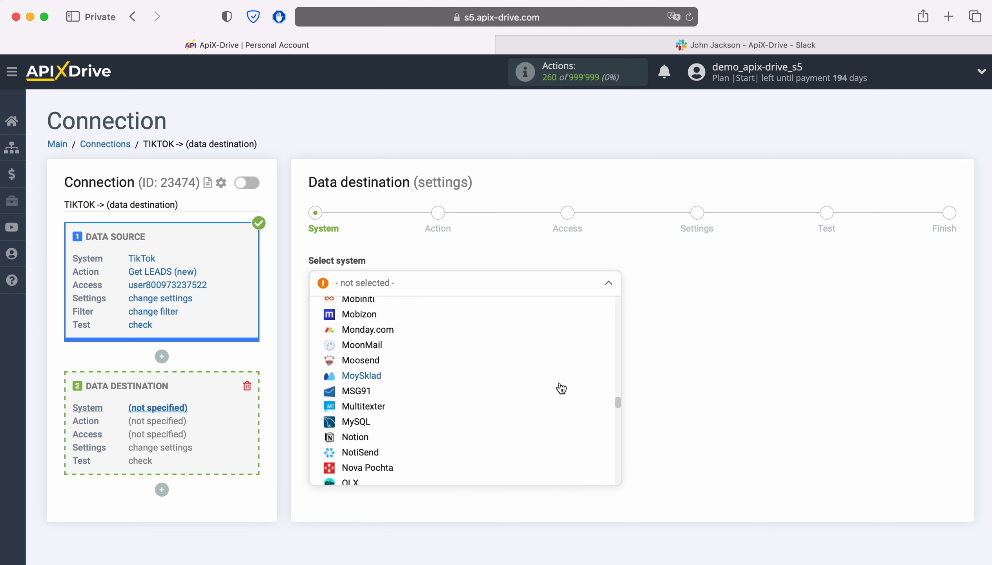
scroll(561, 389, "down", 15)
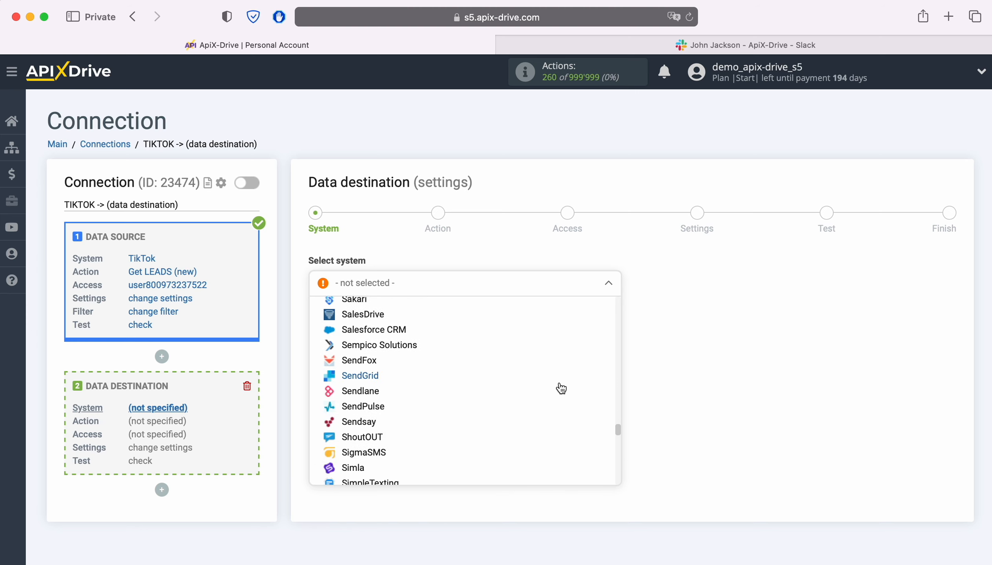
left_click(561, 389)
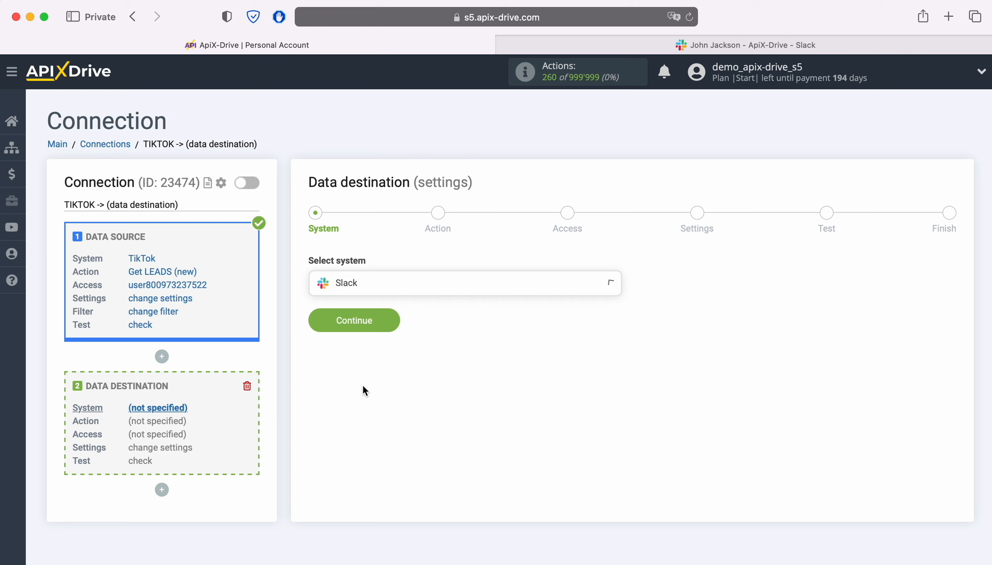
Set the Slack action to Send MESSAGE (personal) and begin connecting a Slack account
left_click(396, 321)
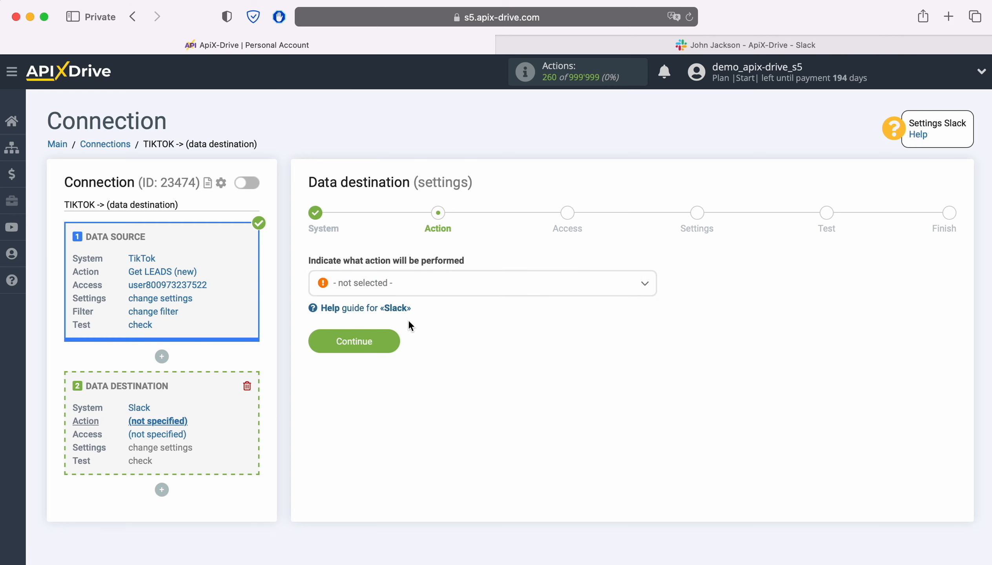
left_click(487, 286)
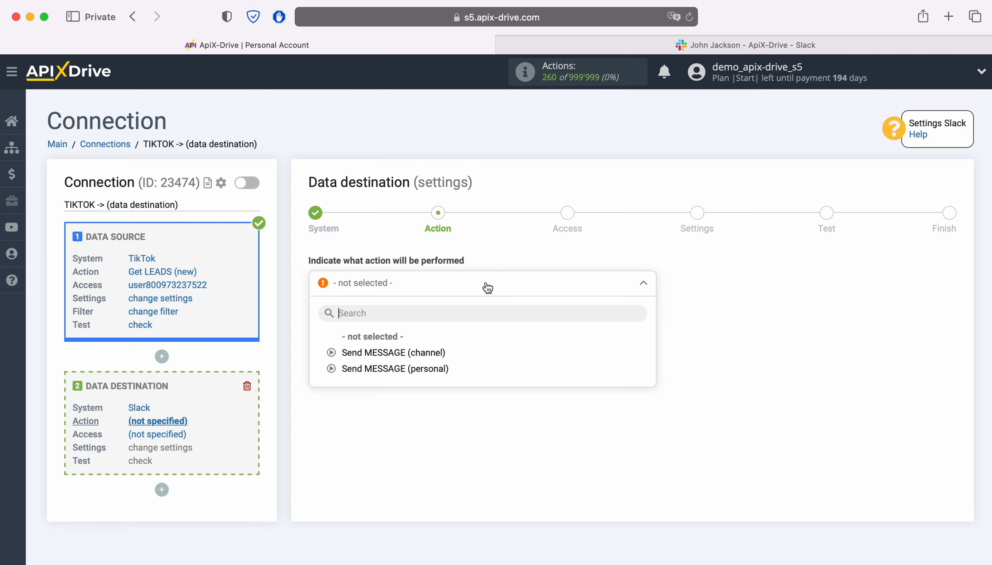
left_click(429, 370)
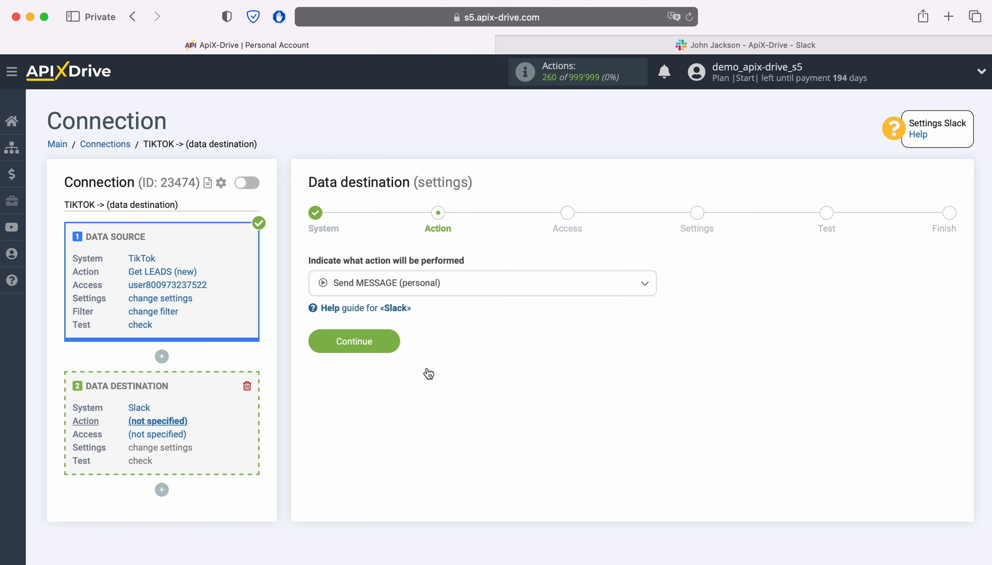
left_click(396, 352)
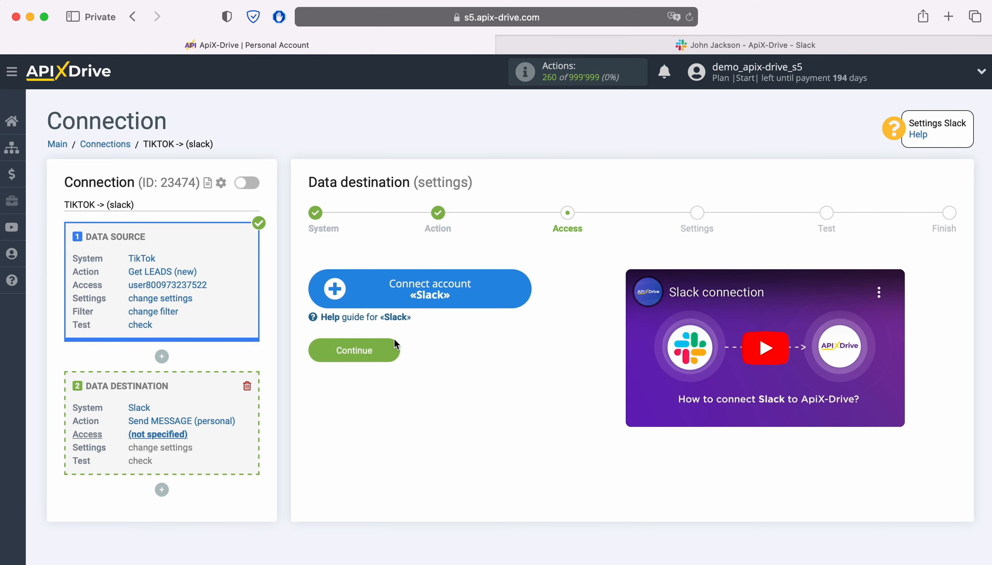
left_click(522, 297)
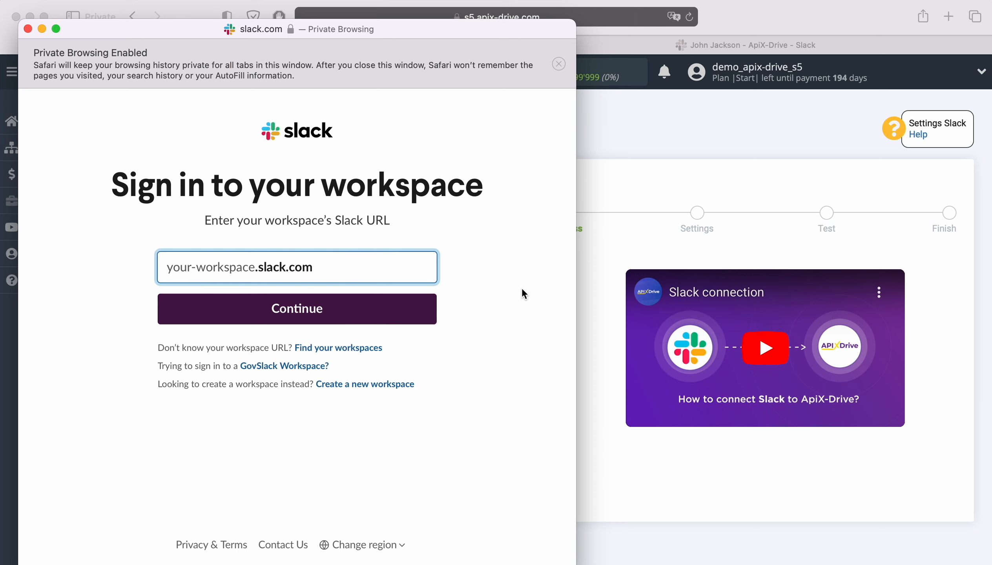
Copy the Slack workspace URL from the workspace menu into the sign-in popup
left_click(672, 48)
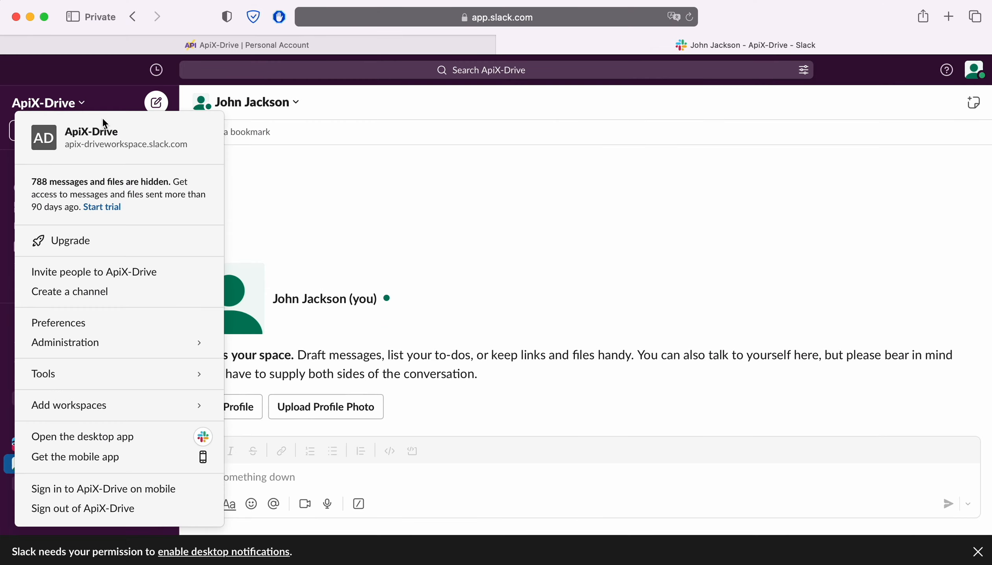
left_click_drag(66, 145, 146, 147)
right_click(137, 146)
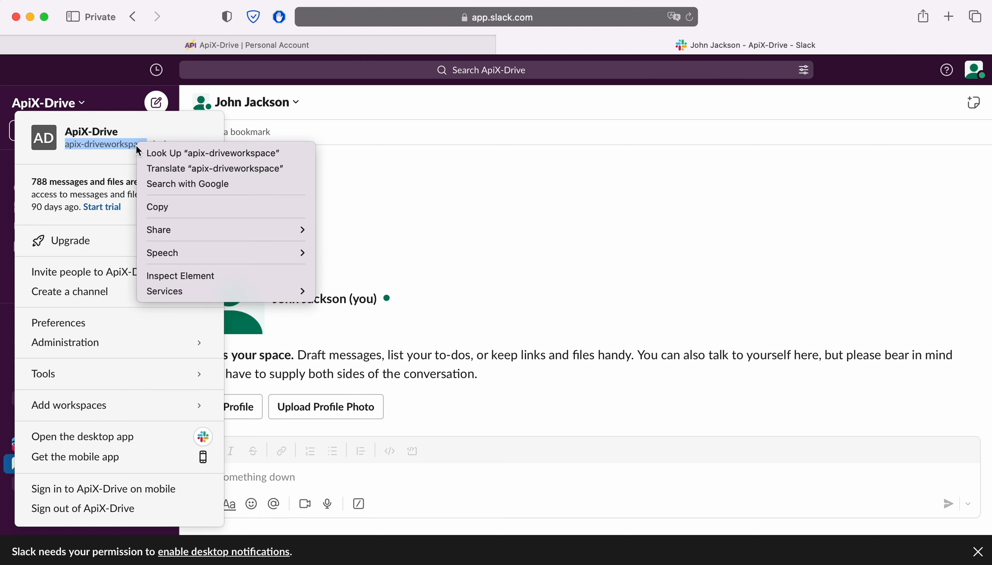
left_click(165, 207)
left_click(166, 211)
right_click(190, 266)
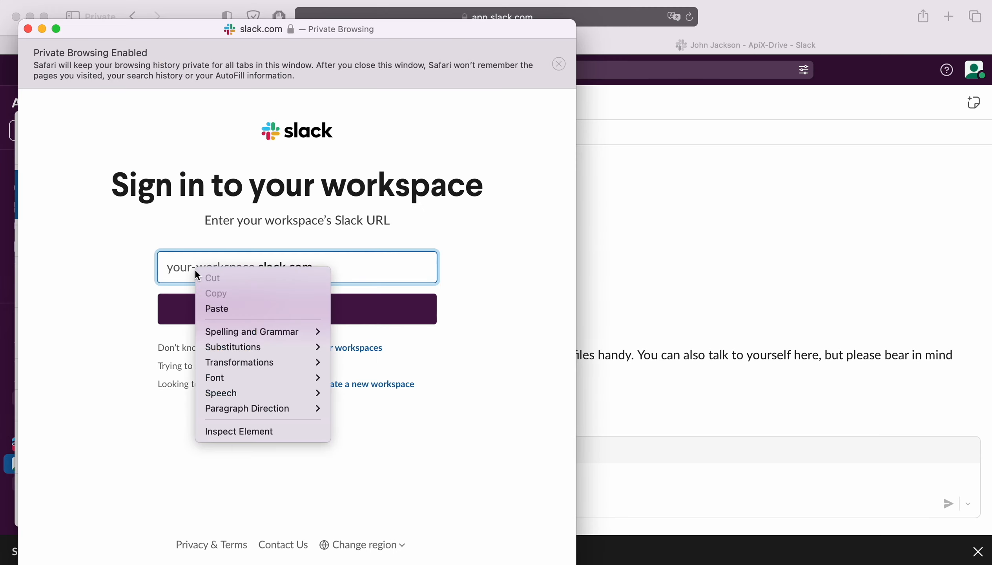
left_click(215, 311)
left_click(292, 311)
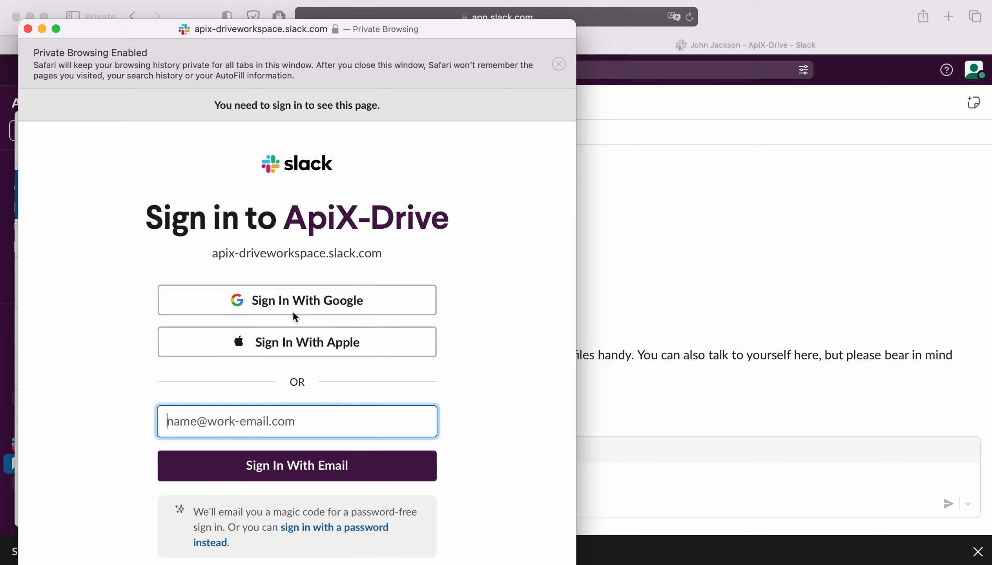
Sign in with the saved Google account and allow ApiX-Drive access to the workspace
left_click(290, 299)
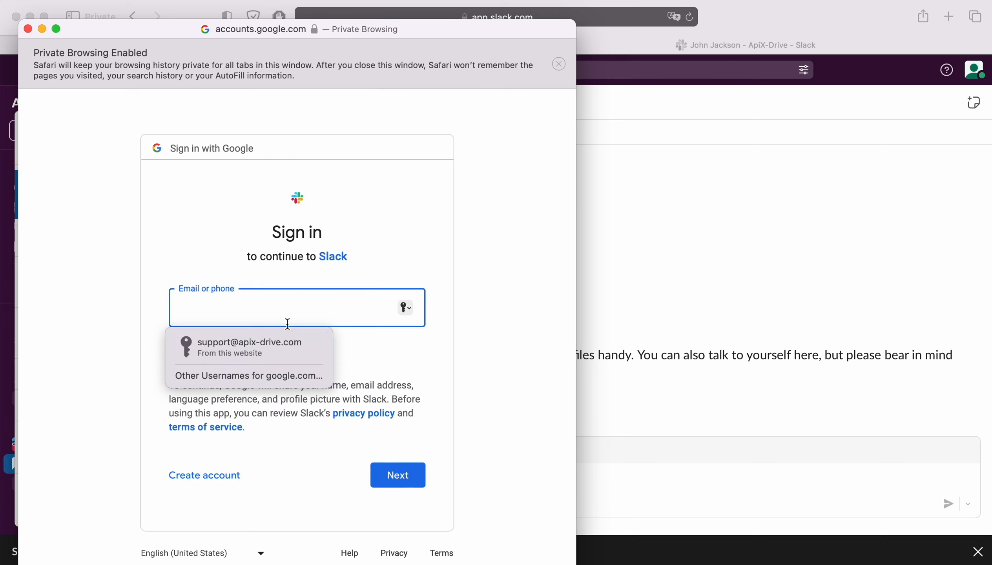
left_click(290, 340)
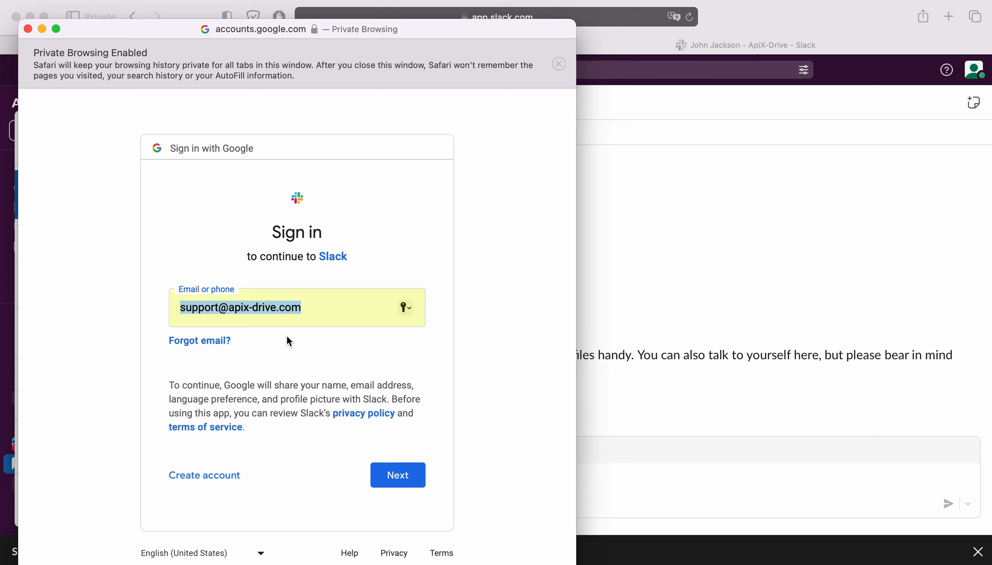
left_click(404, 468)
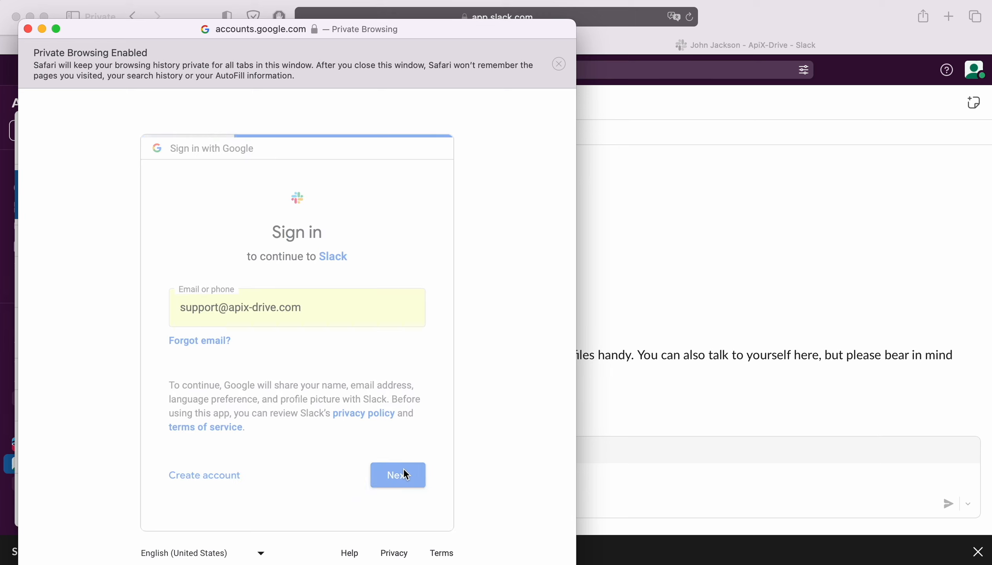
left_click(409, 489)
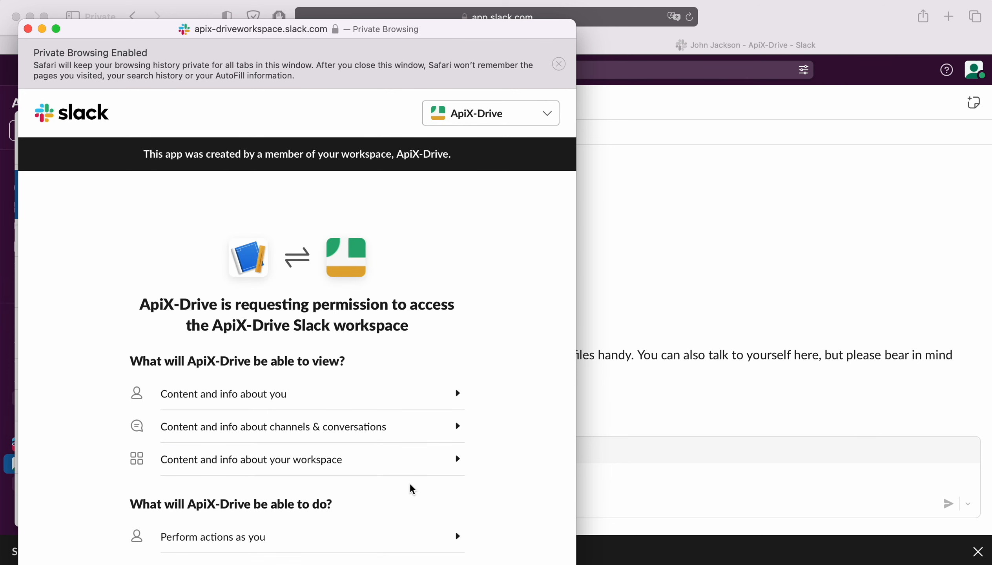
scroll(411, 489, "down", 3)
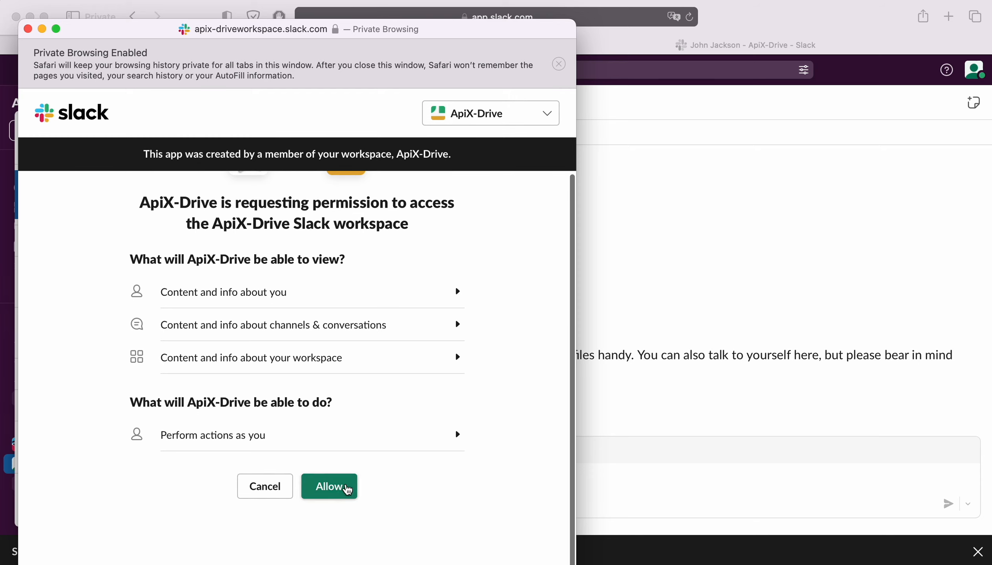
left_click(346, 487)
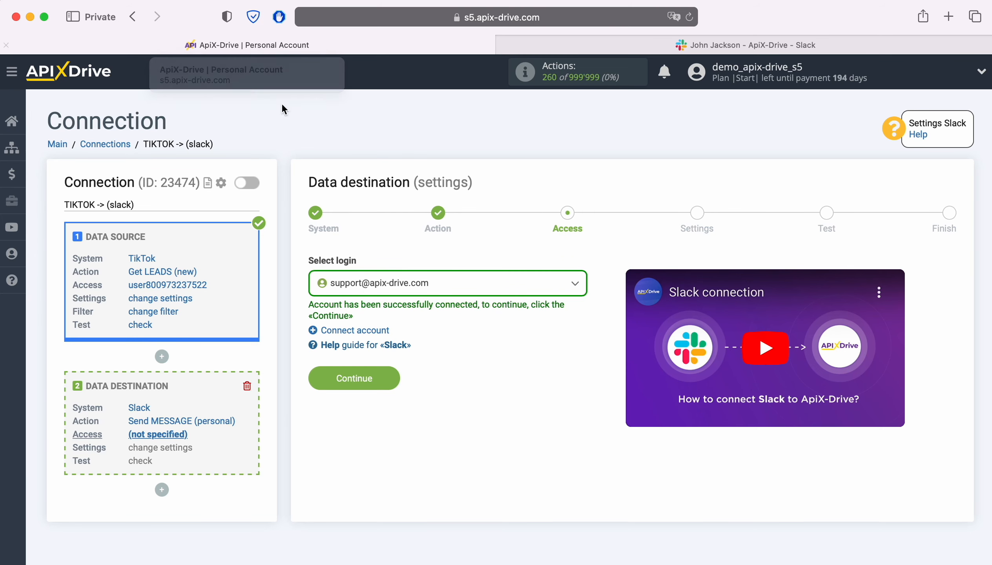
Select the new Slack login, then pick the workspace user who receives the messages
left_click(481, 282)
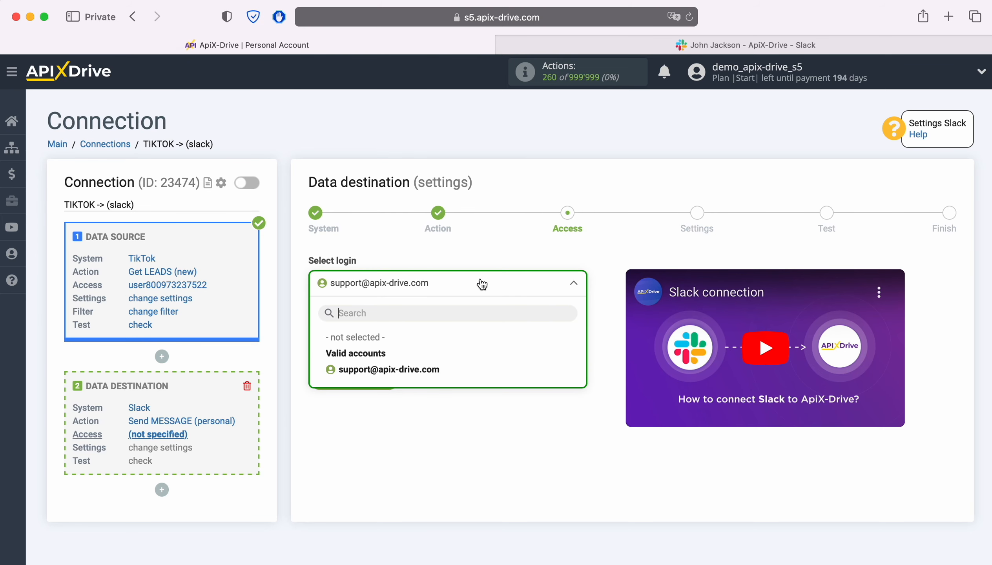
left_click(437, 370)
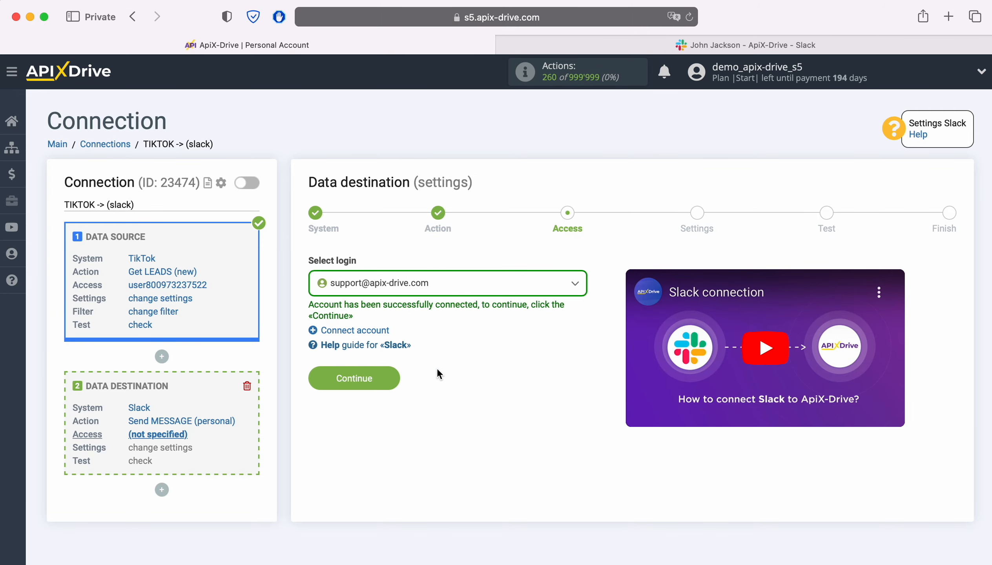
left_click(392, 378)
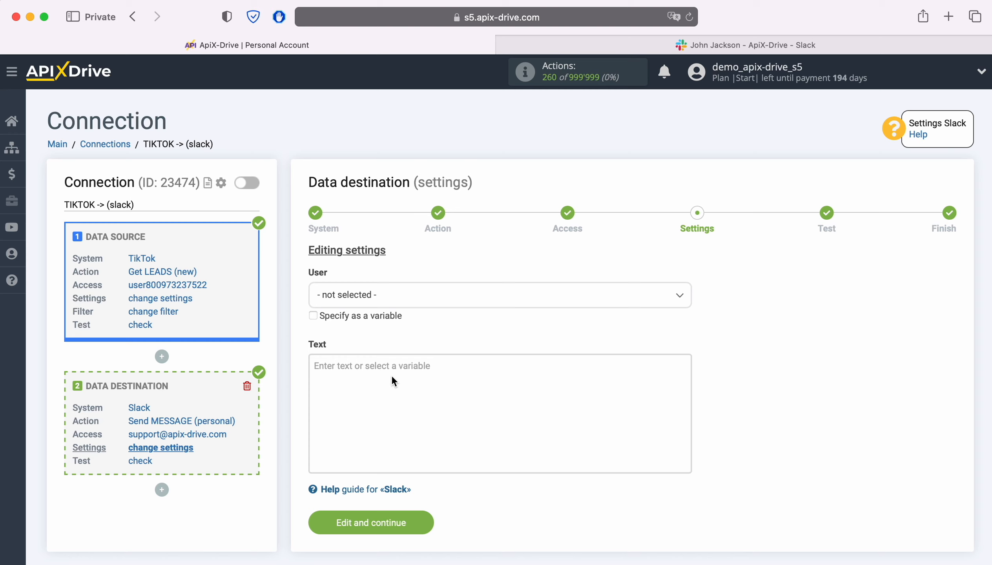
left_click(402, 304)
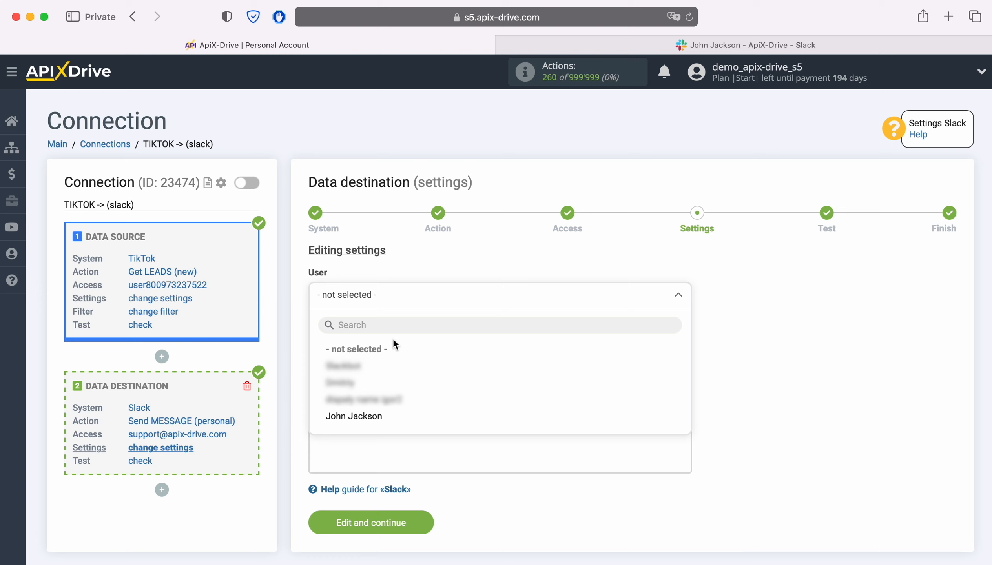
left_click(375, 415)
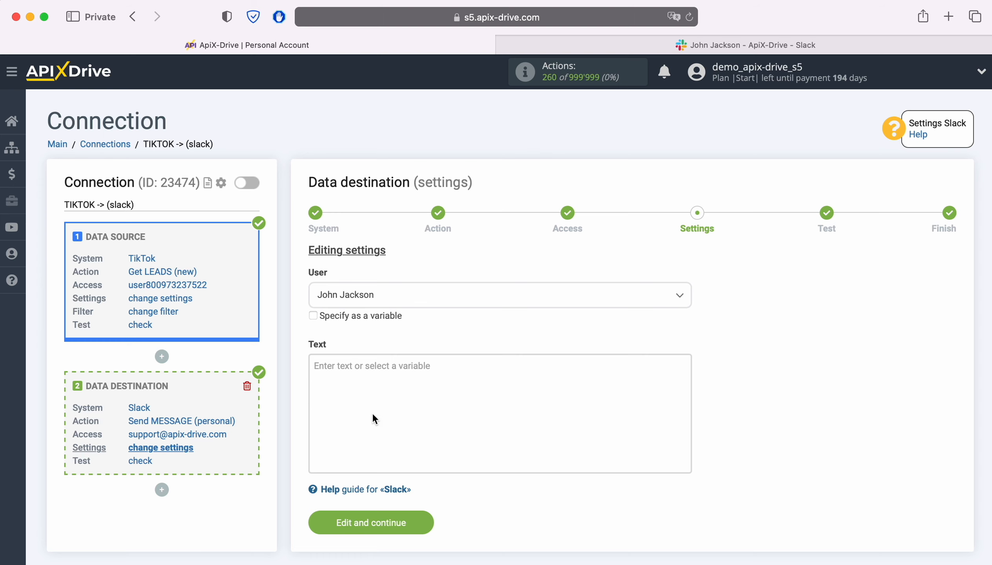
Start the message with 'New Leads from Tik_Tok' followed by the lead's creation date
left_click(361, 386)
scroll(361, 386, "down", 5)
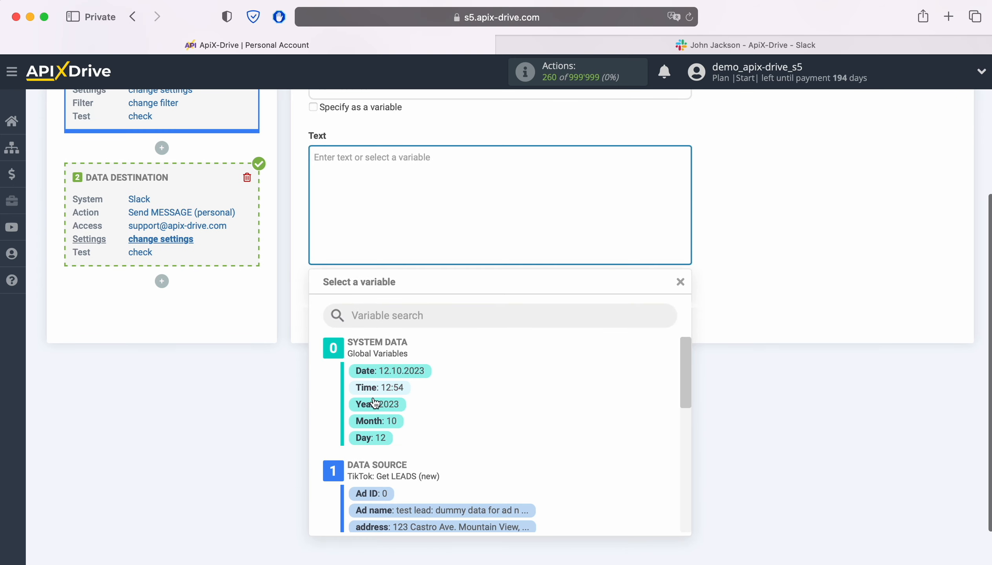
scroll(610, 424, "down", 3)
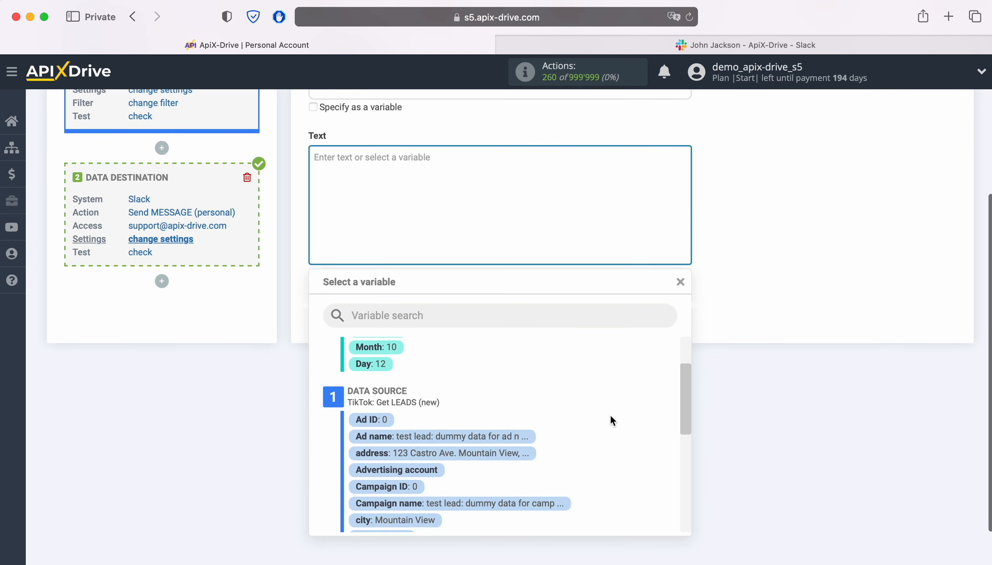
scroll(610, 414, "down", 2)
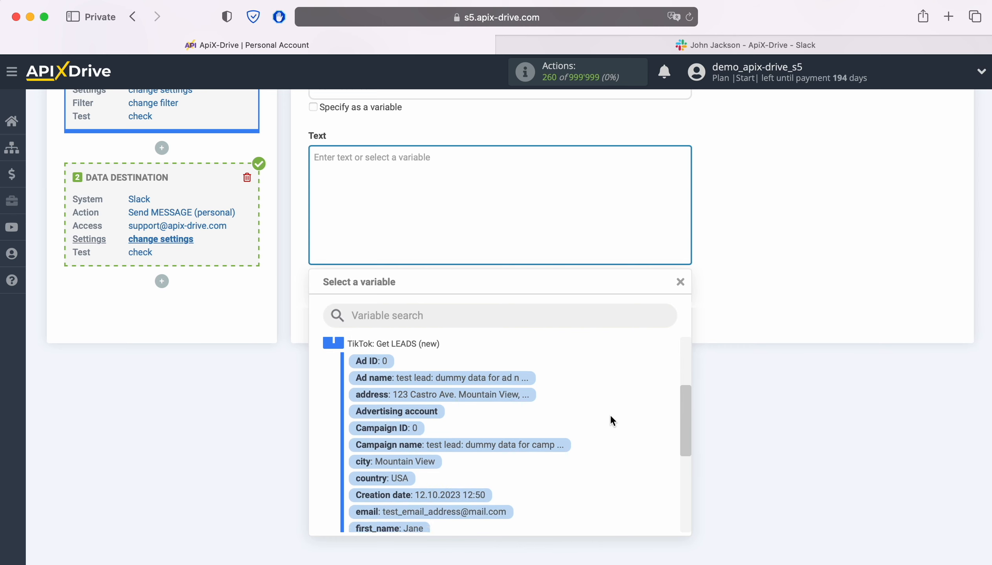
left_click(467, 485)
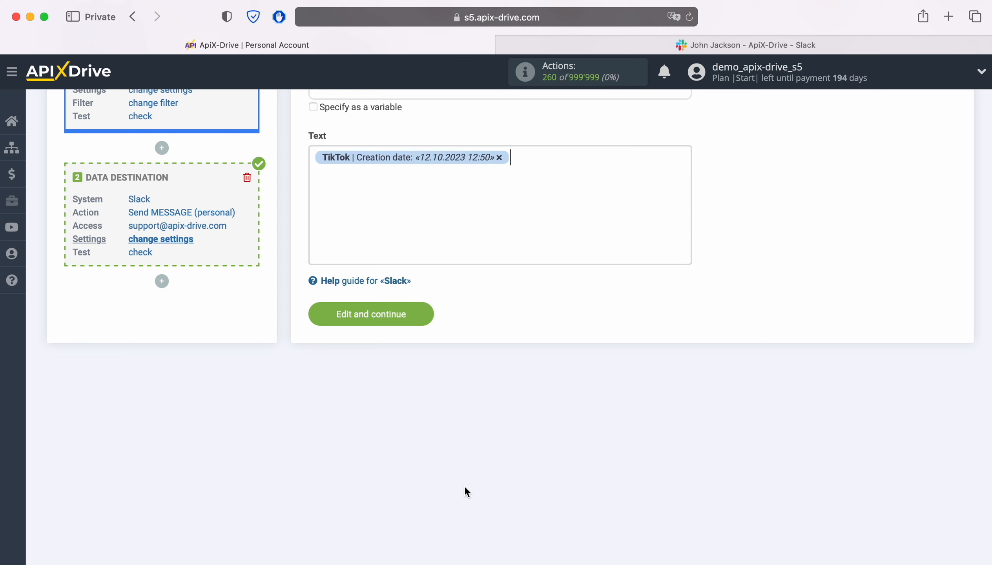
left_click(312, 158)
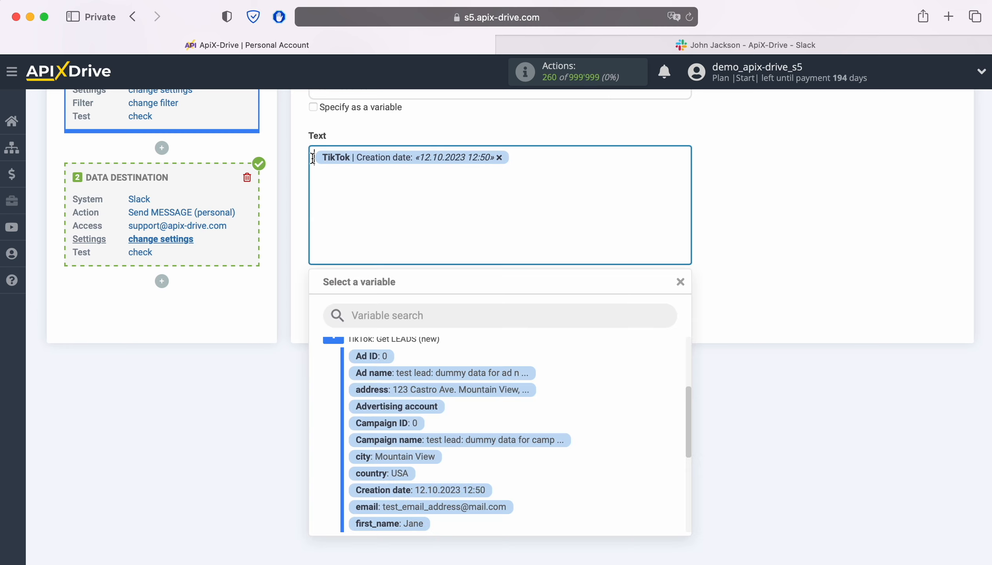
type("New Leads from Tik_T")
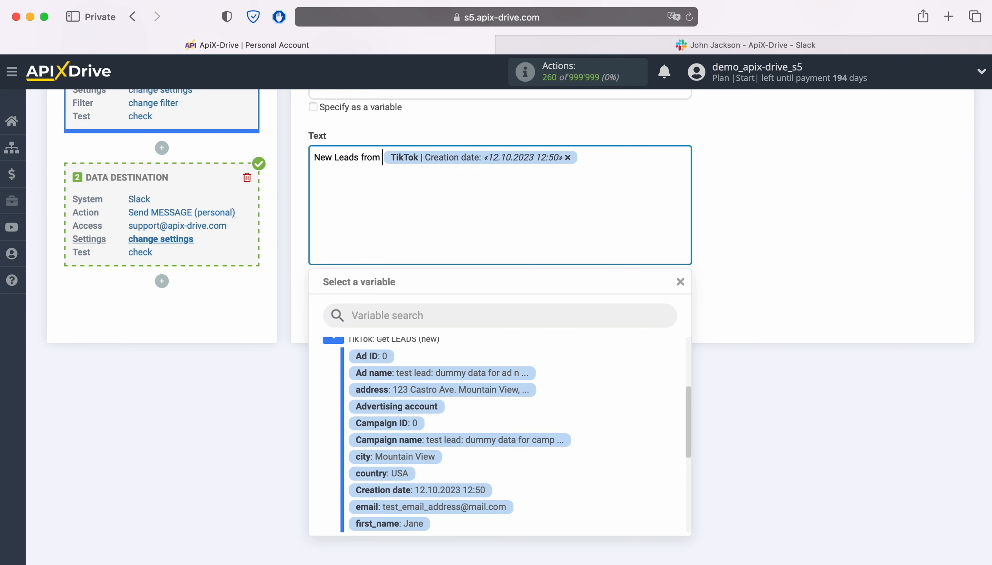
type("ok")
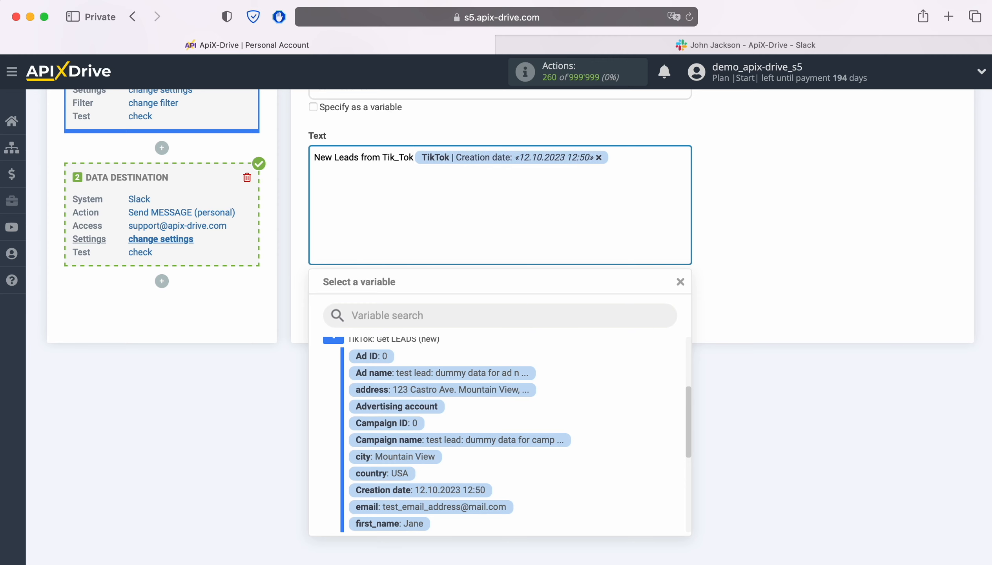
Add a 'Name' line with the lead's first_name and last_name fields
left_click(638, 164)
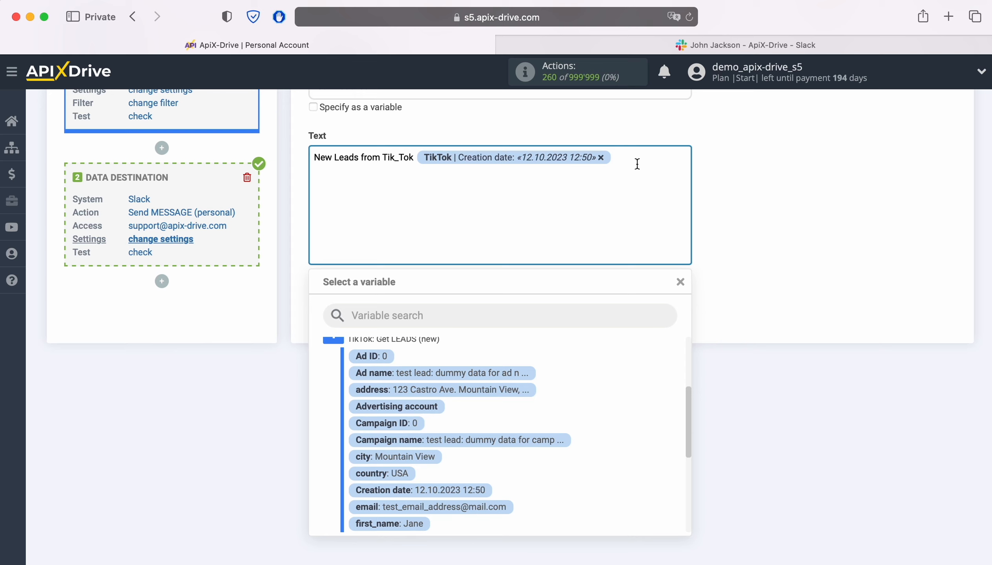
key("Return")
type("Name")
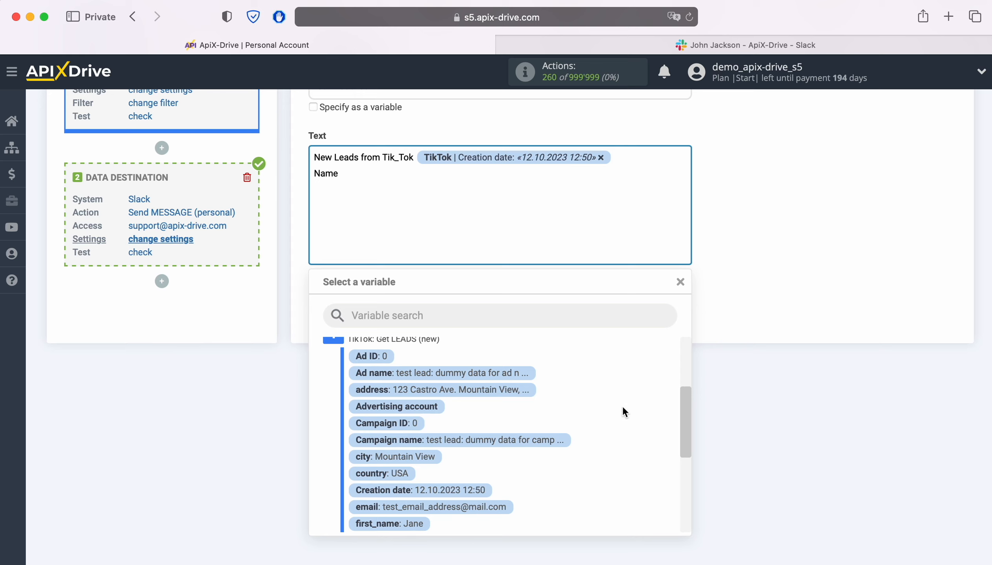
scroll(625, 410, "down", 2)
left_click(405, 452)
left_click(498, 172)
scroll(600, 427, "down", 3)
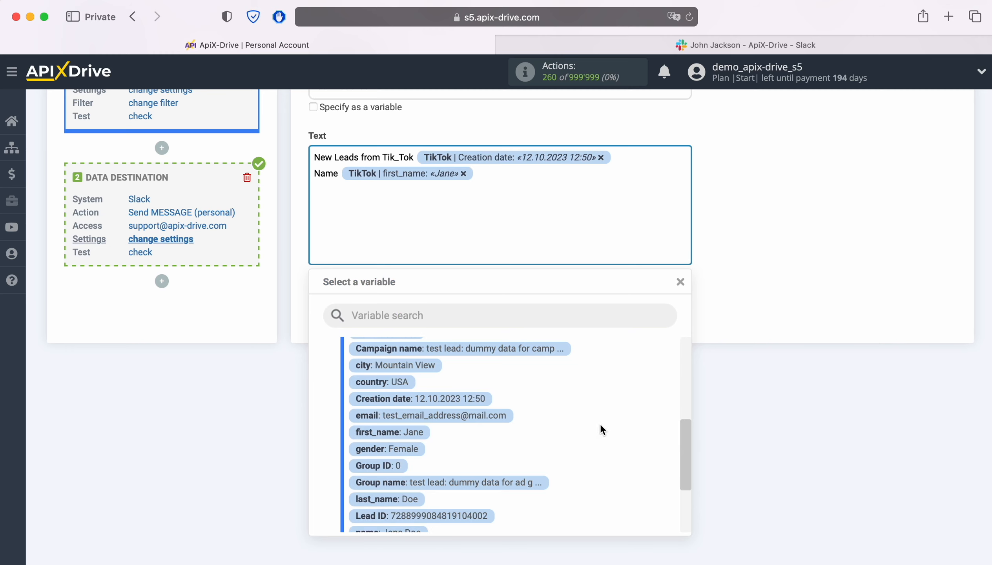
left_click(405, 467)
Add 'Email' and 'Phone' lines with the lead's email and phone_number fields
key("Return")
type("Email")
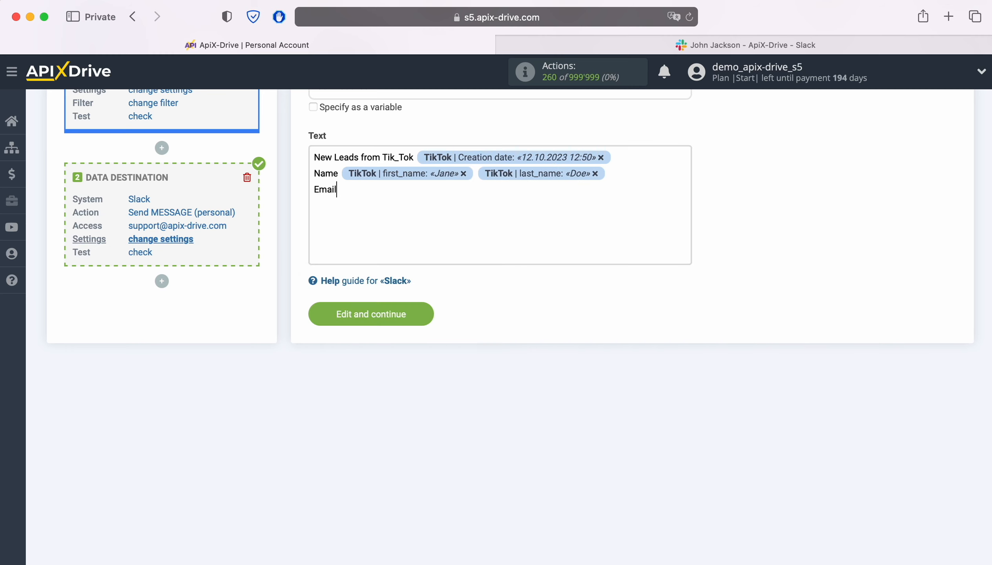
left_click(403, 194)
scroll(520, 411, "up", 1)
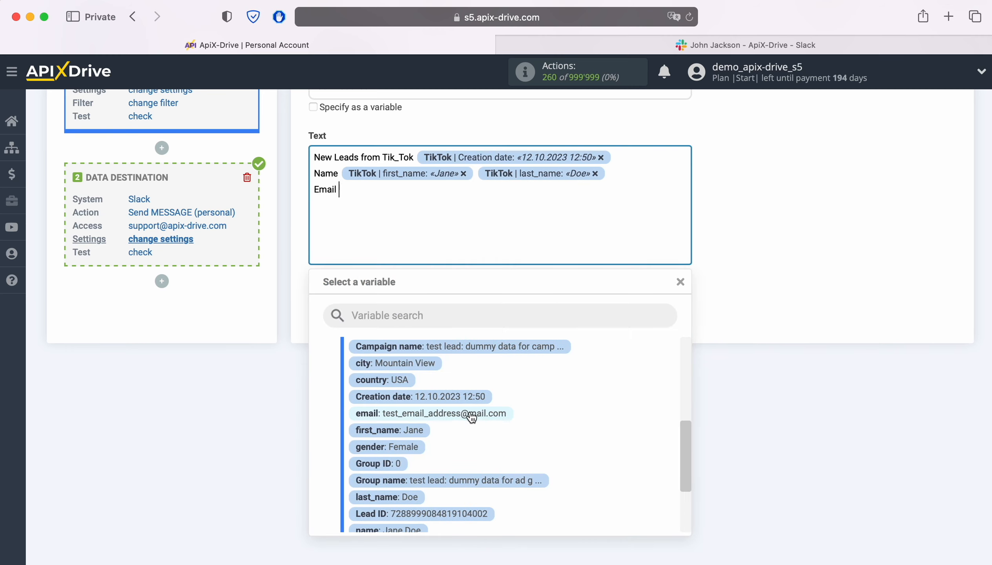
left_click(472, 413)
key("Return")
type("Phone")
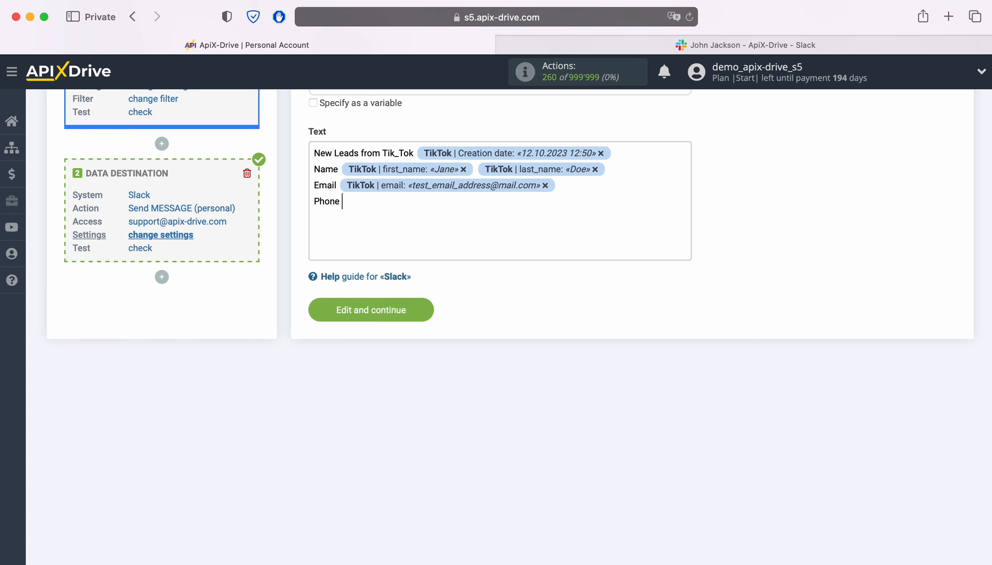
left_click(395, 199)
scroll(588, 427, "down", 5)
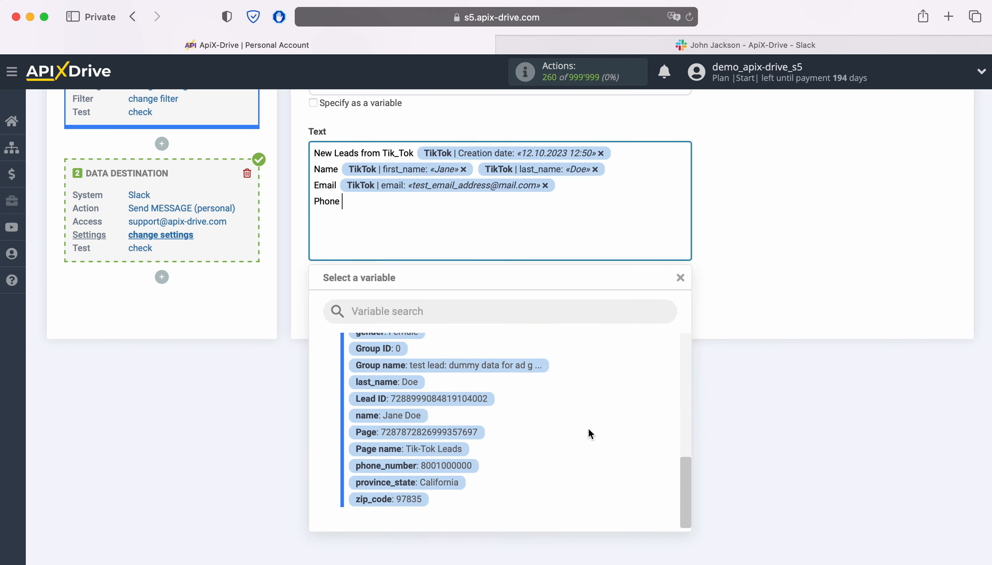
left_click(467, 471)
Add a 'Page' line with the Page name field and save the message settings
key("Return")
type("Page")
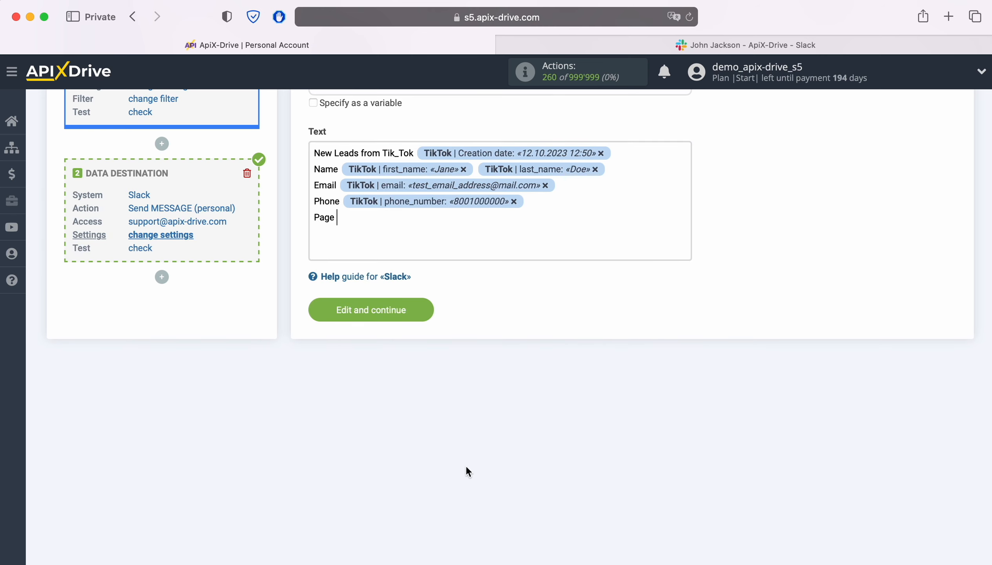
left_click(416, 224)
left_click(442, 450)
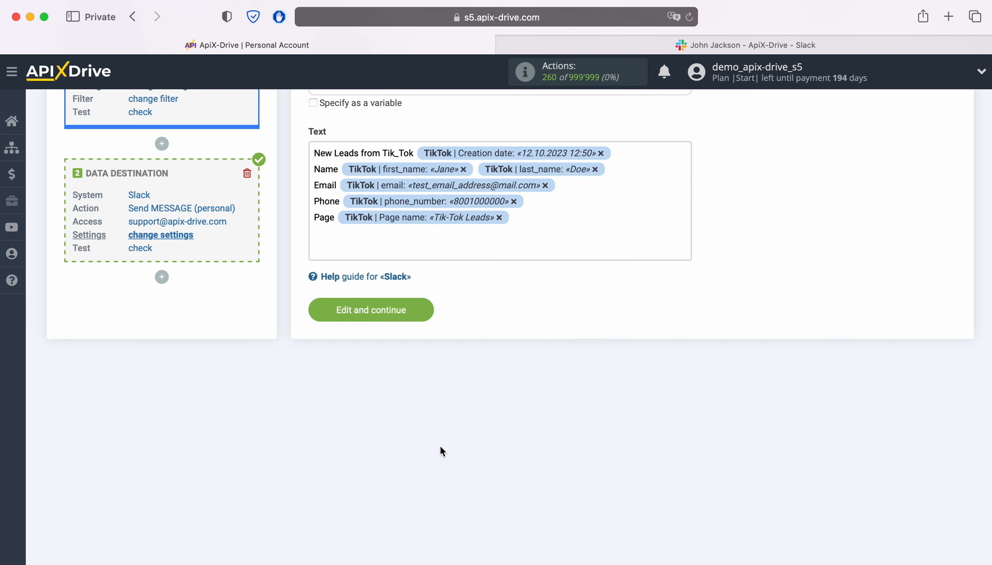
left_click(419, 309)
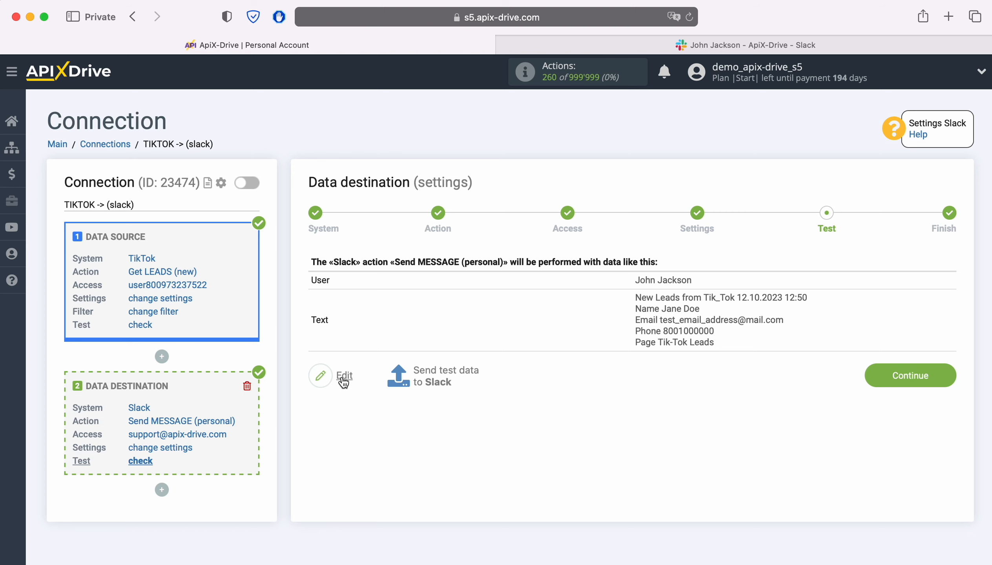
Send test lead data to Slack and switch to the Slack tab
left_click(446, 370)
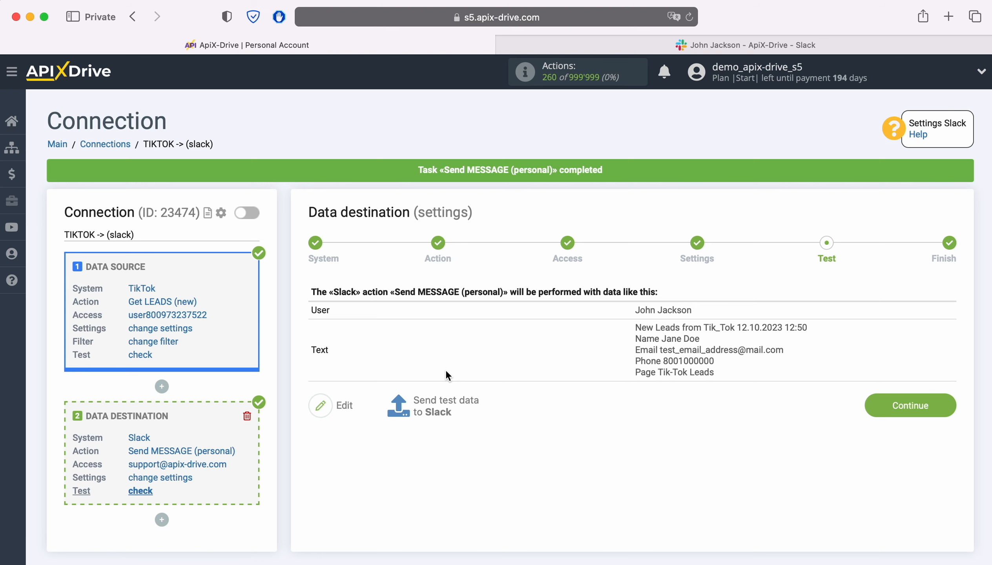
left_click(521, 43)
left_click(76, 108)
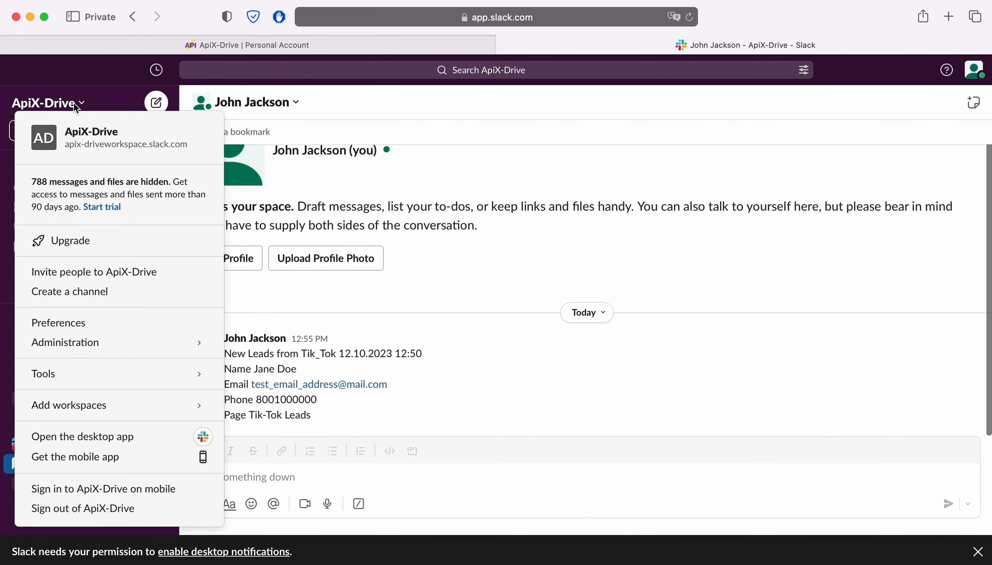
Check the received test message in the Slack DM, then go back to ApiX-Drive
left_click(80, 109)
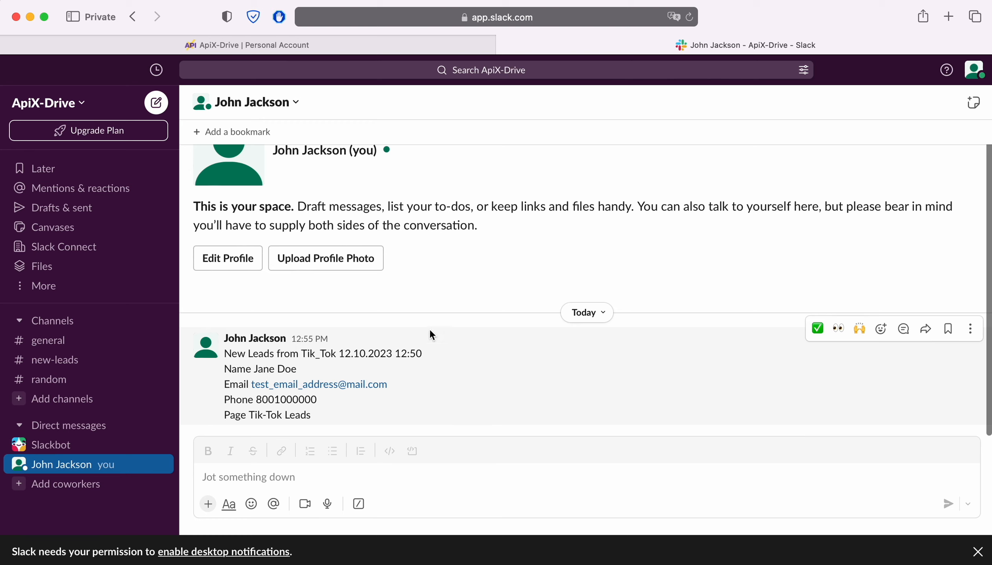
left_click(284, 46)
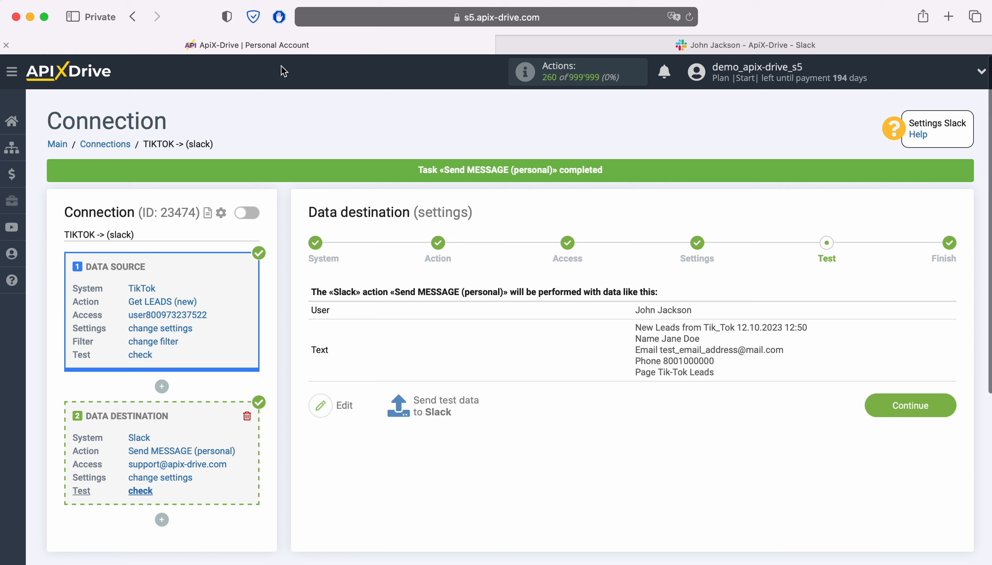
Complete the Slack destination, enable auto-update for TIKTOK -> (slack), and set its interval to 5 minutes
left_click(956, 410)
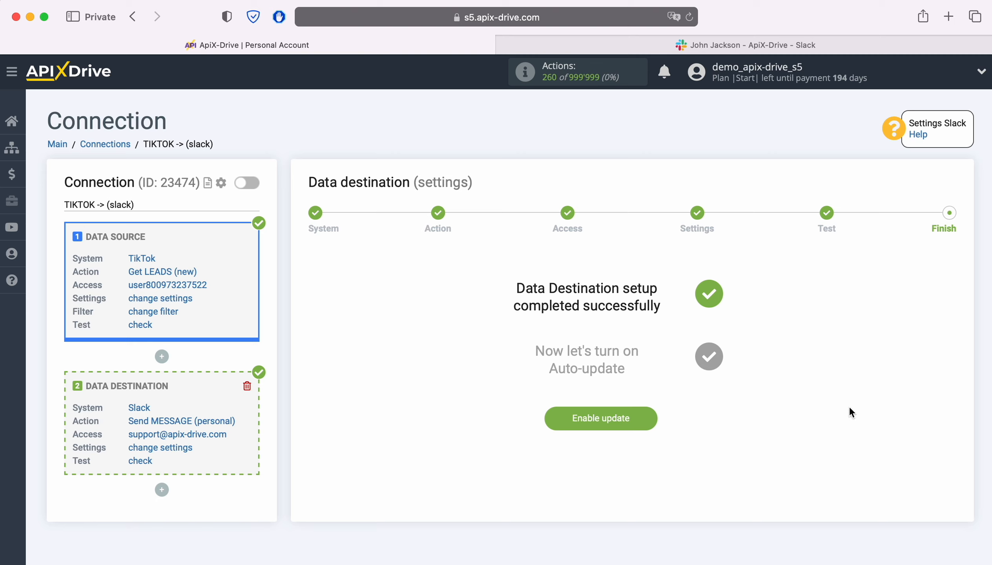
left_click(653, 418)
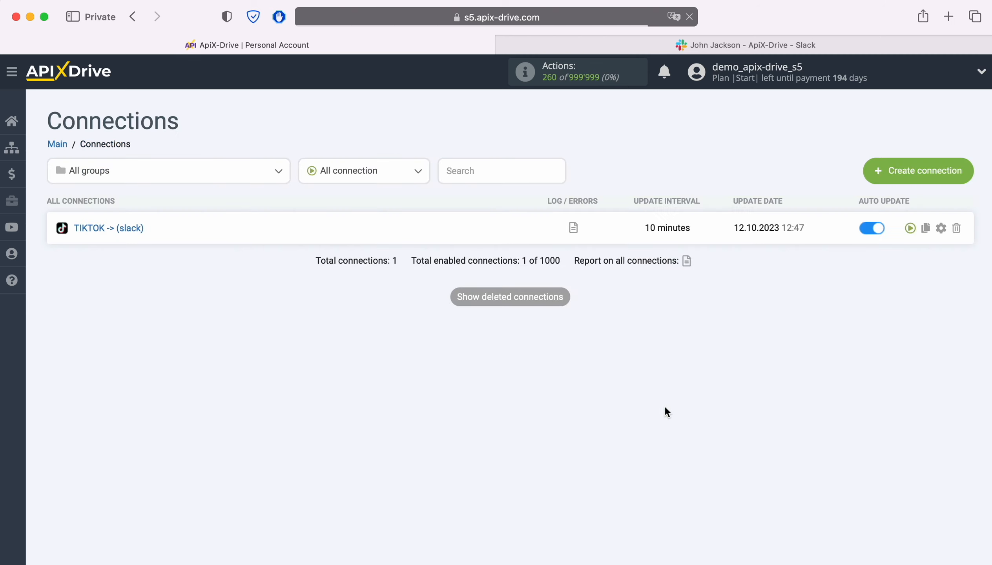
left_click(942, 228)
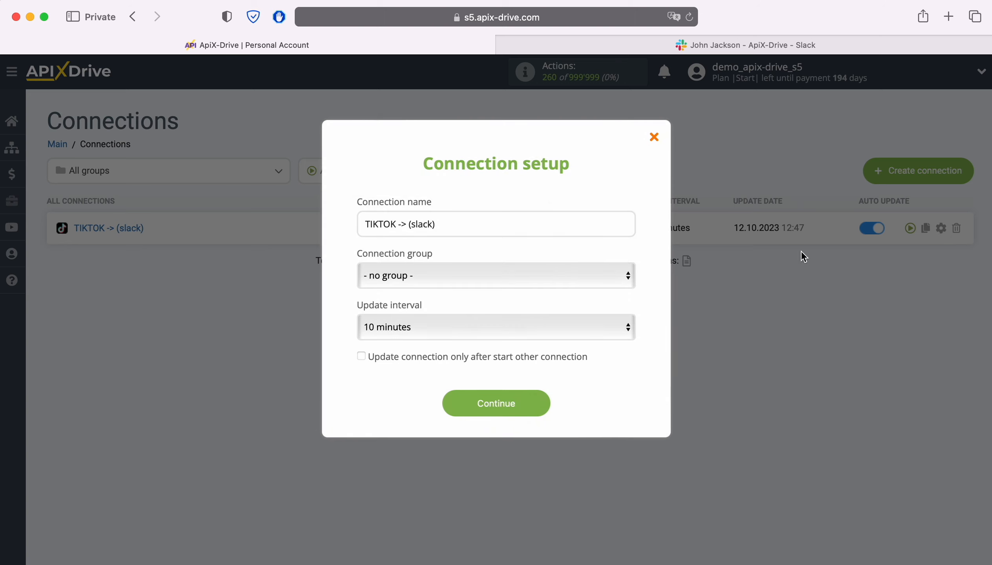
left_click(524, 333)
left_click(484, 306)
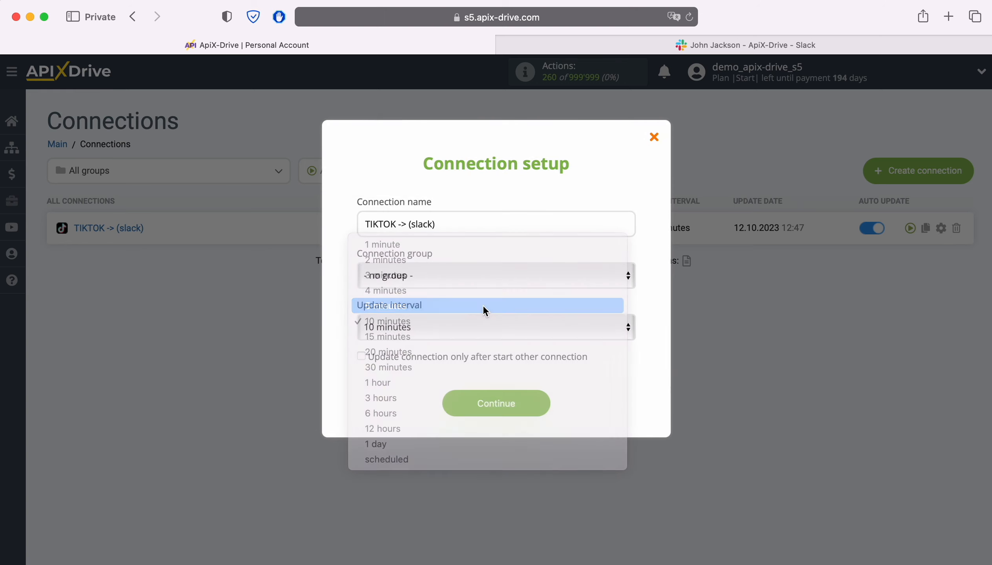
left_click(536, 406)
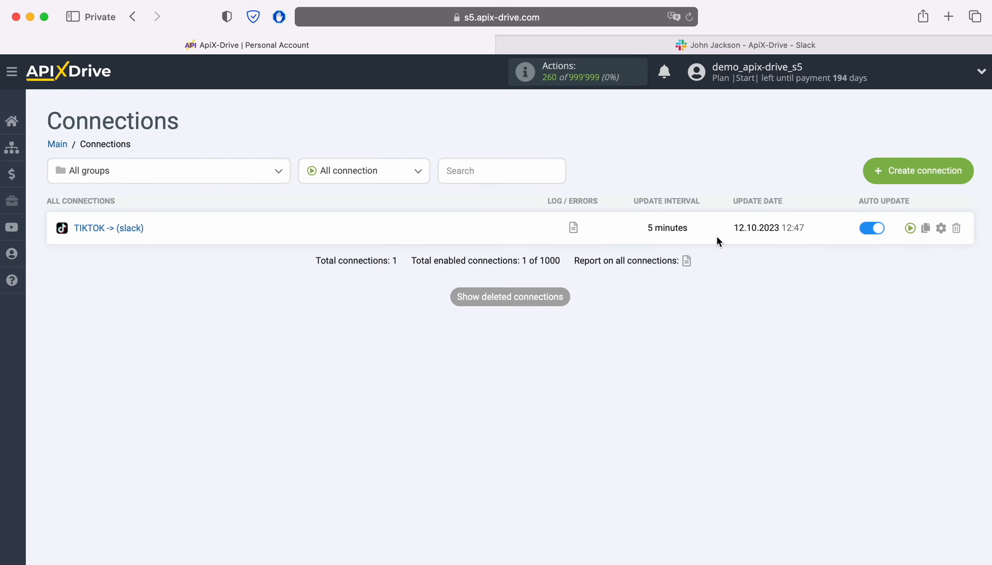